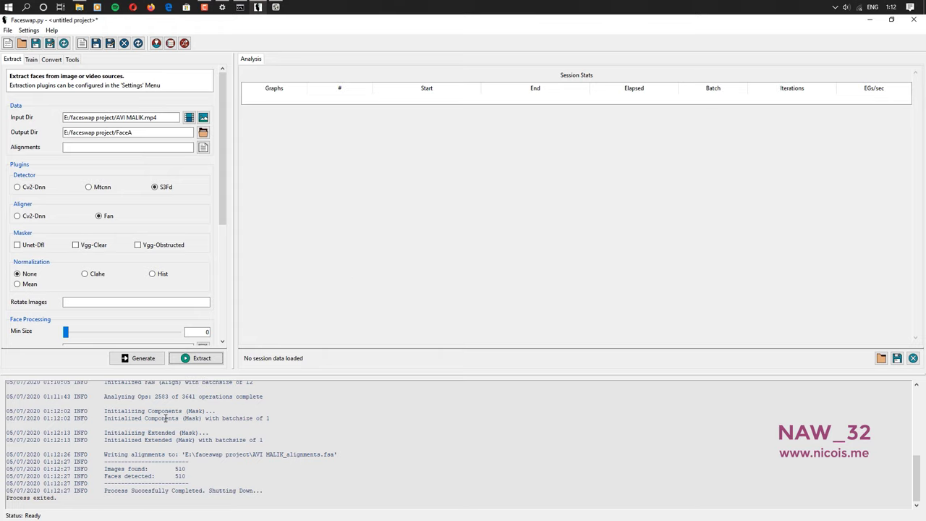
key(alt+Tab)
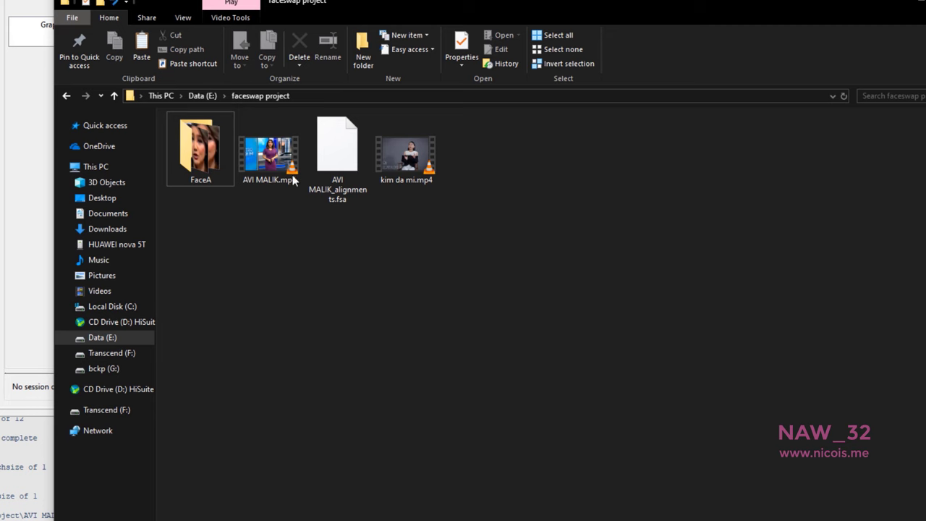
double_click(212, 176)
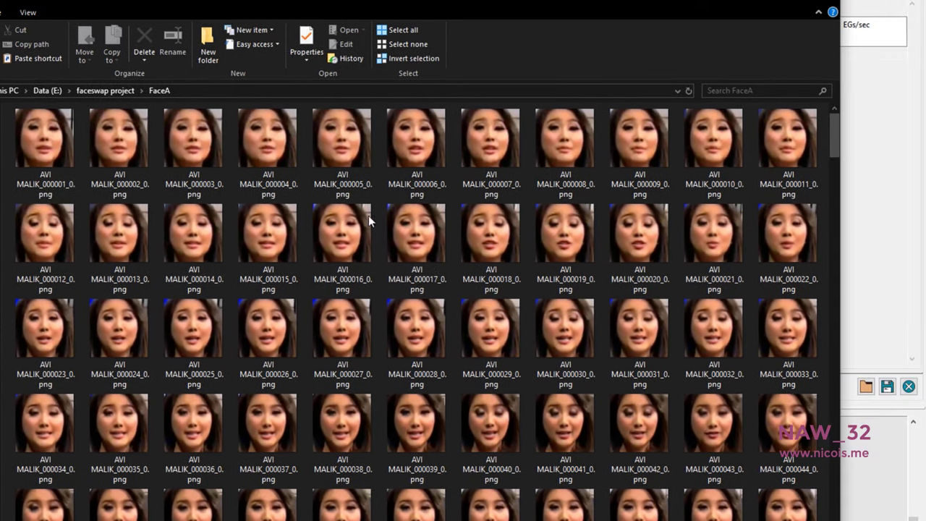
scroll(544, 305, down, 3)
scroll(388, 301, down, 12)
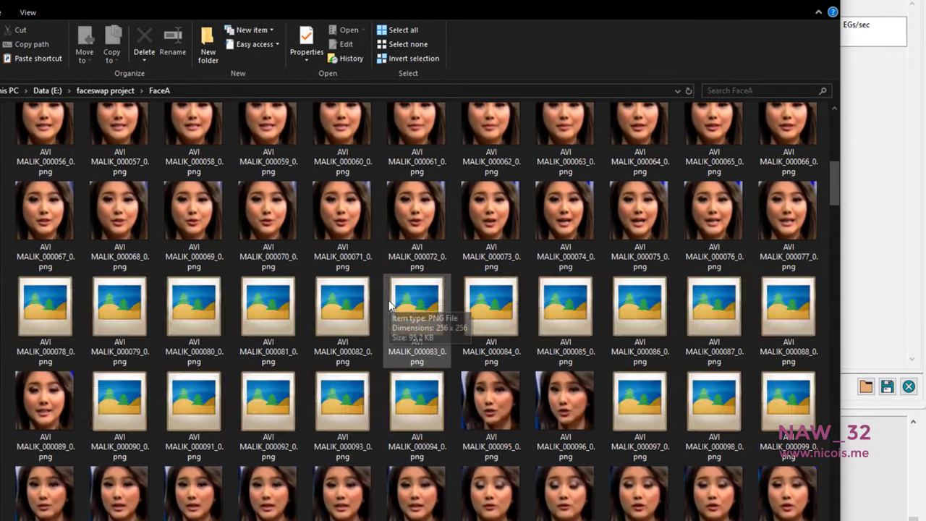
scroll(388, 305, down, 12)
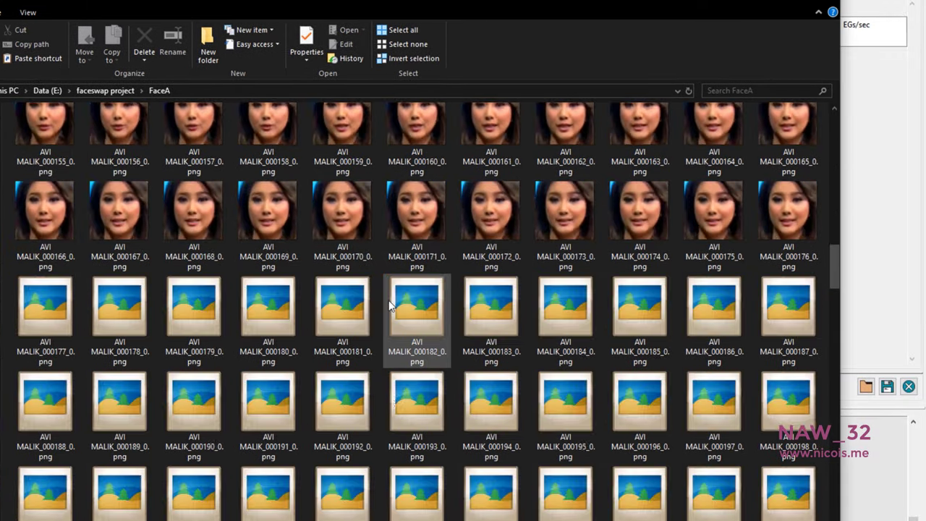
scroll(389, 303, down, 12)
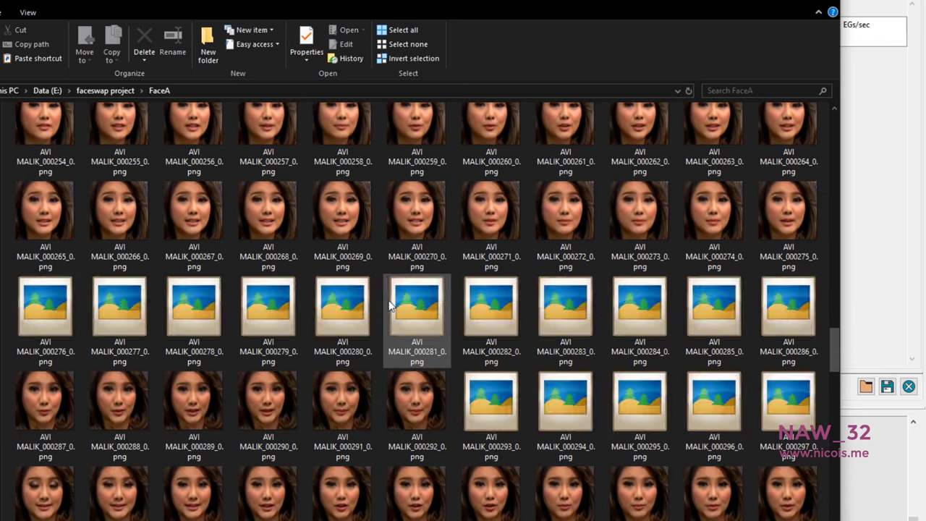
scroll(389, 304, down, 12)
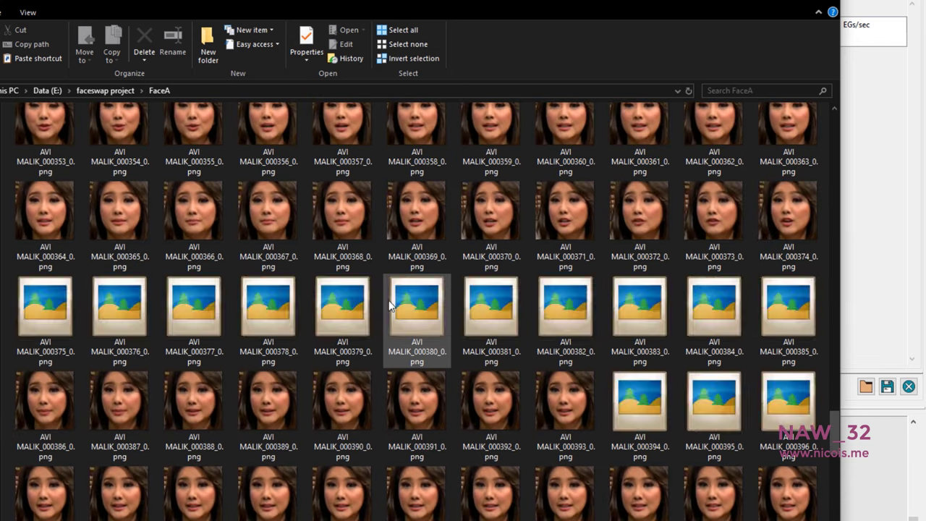
scroll(389, 300, down, 5)
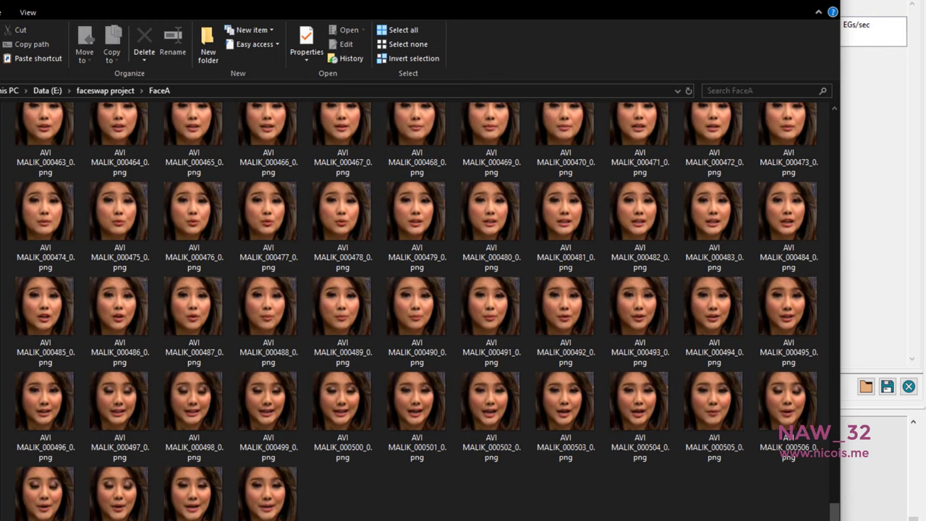
key(alt+Left)
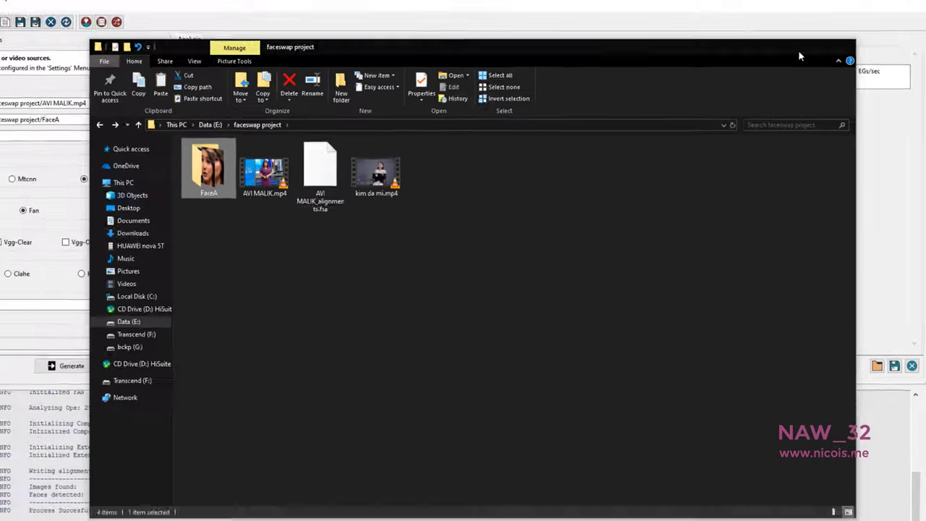
click(771, 6)
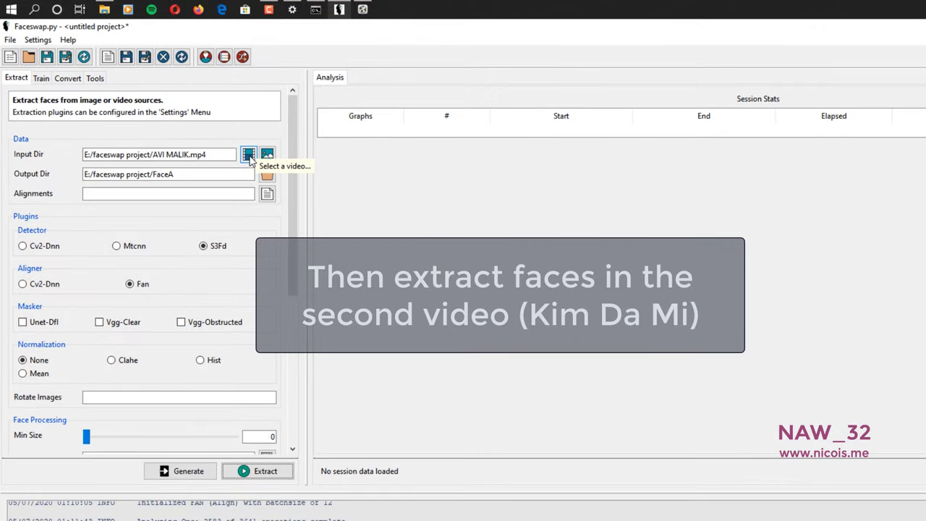
Choose kim da mi.mp4 from the faceswap project folder as the input video.
click(248, 155)
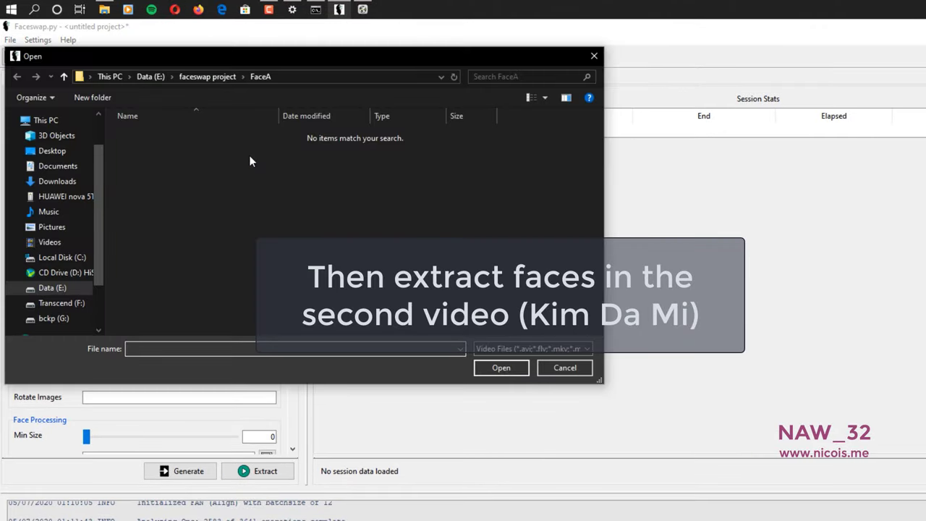
click(216, 78)
click(317, 179)
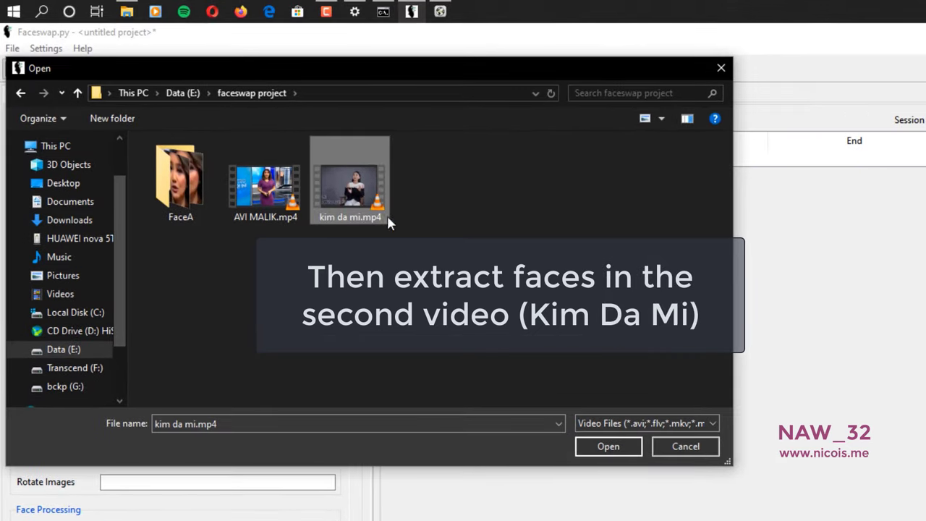
click(612, 446)
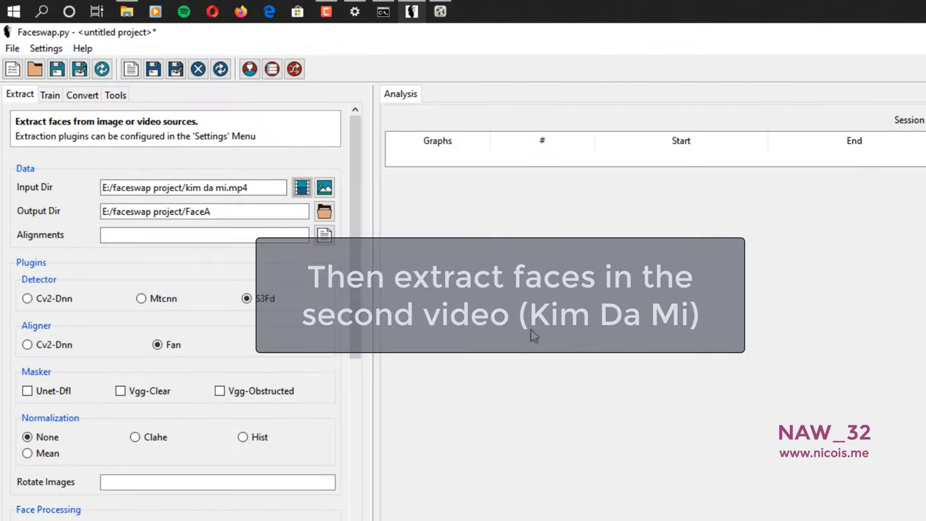
Set the output directory to a new FaceB folder and start the extraction.
click(324, 211)
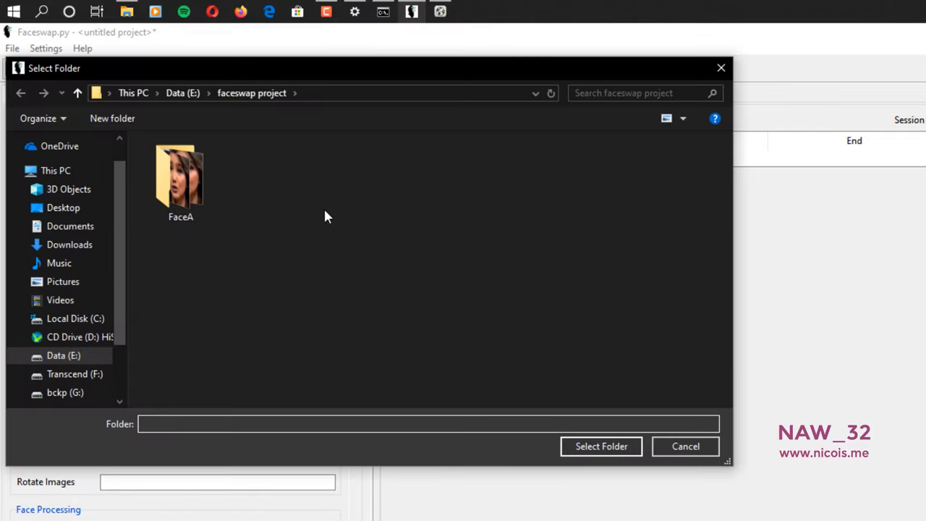
click(116, 119)
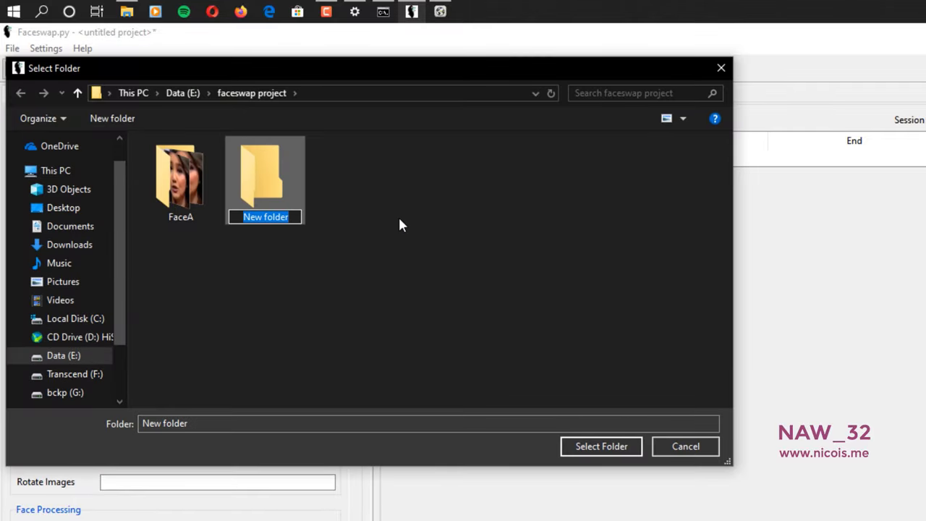
text(Faceb)
key(BackSpace)
text(B)
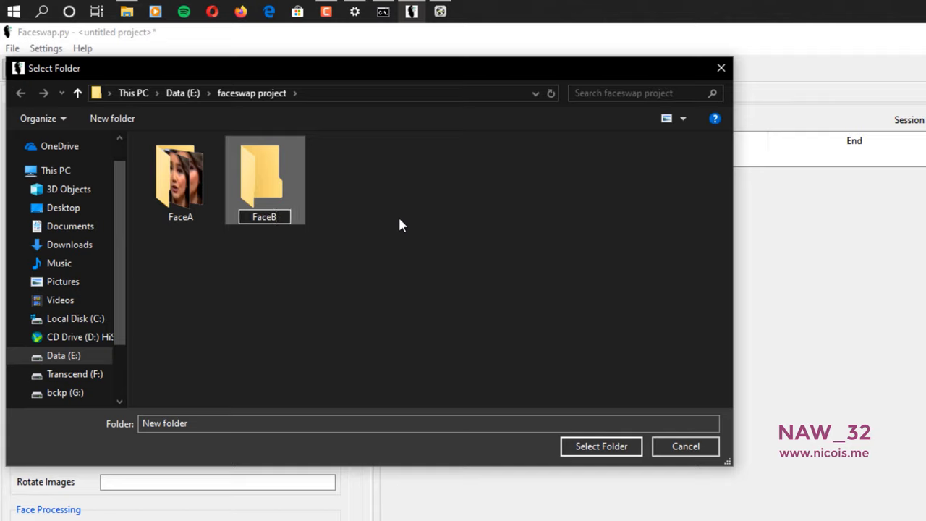
key(Return)
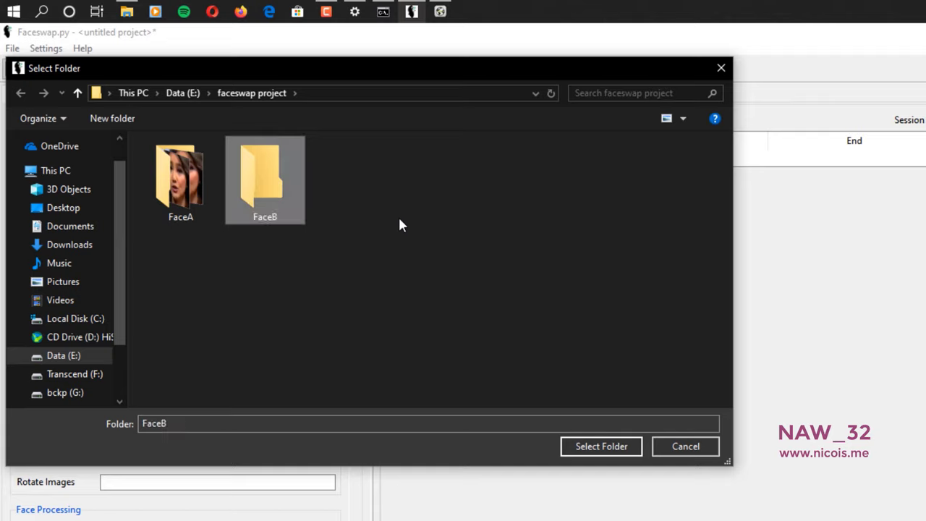
click(620, 446)
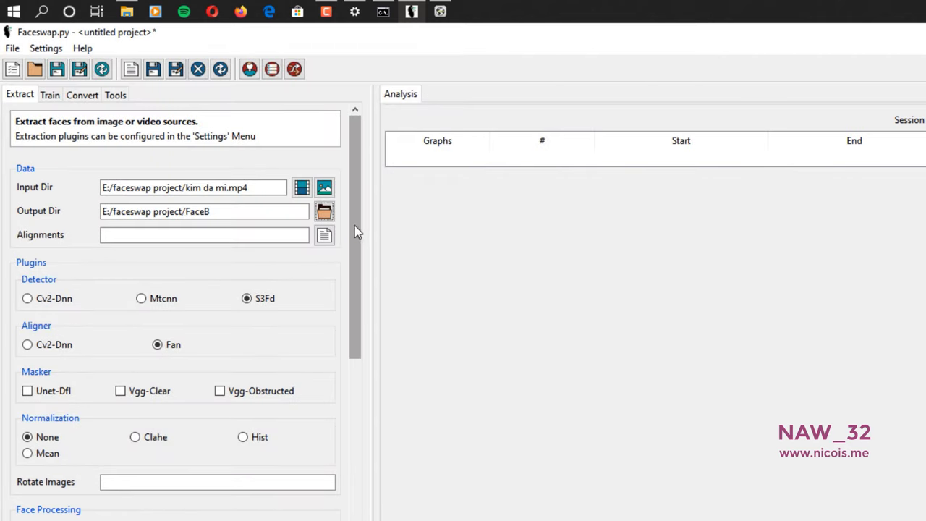
drag(357, 239, 393, 225)
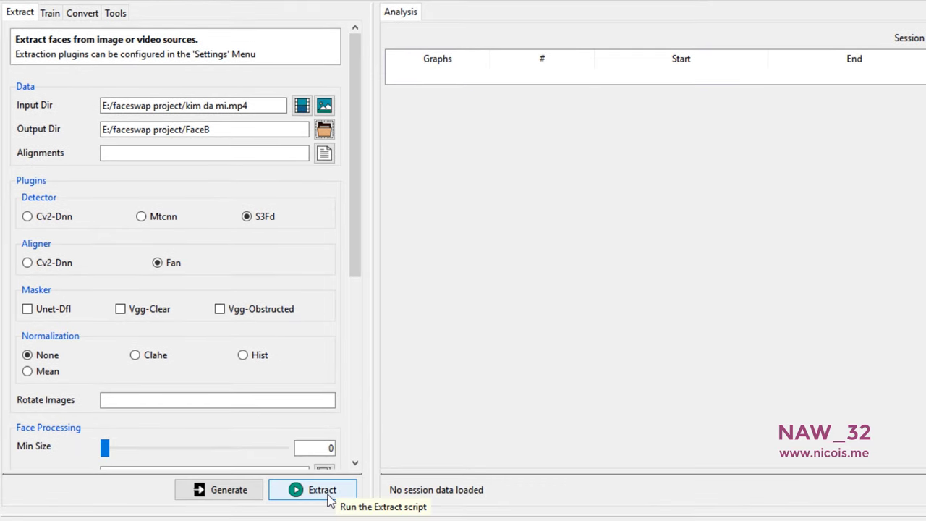
click(330, 497)
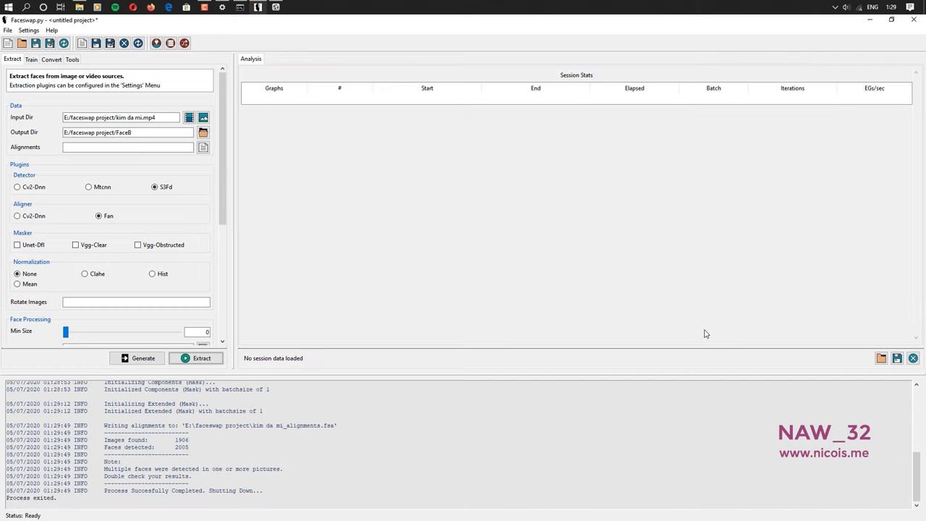
Open FaceB and select kim da mi_000030_0 as the first unwanted face image.
click(80, 6)
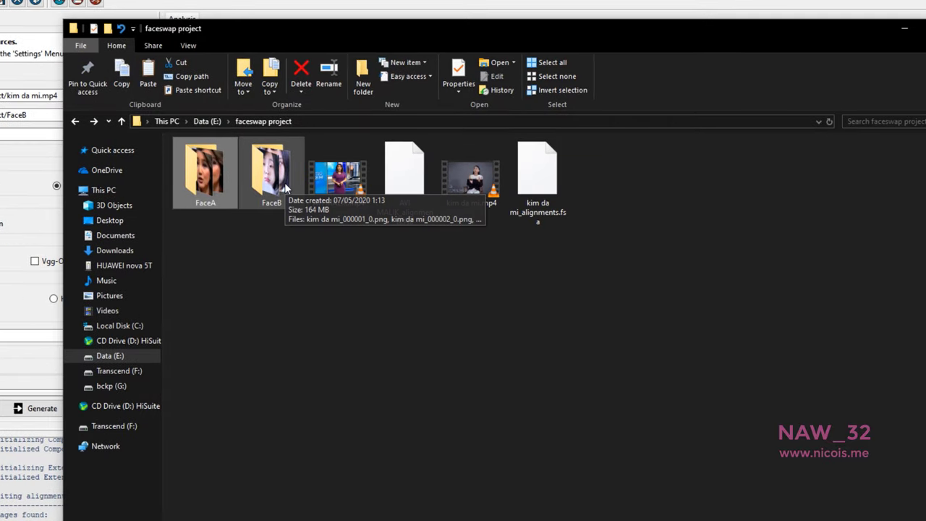
double_click(271, 174)
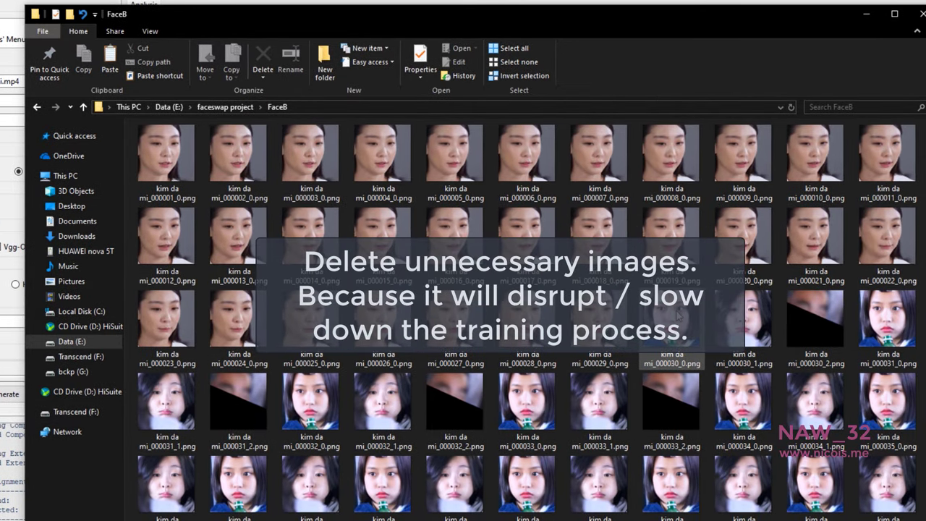
click(679, 316)
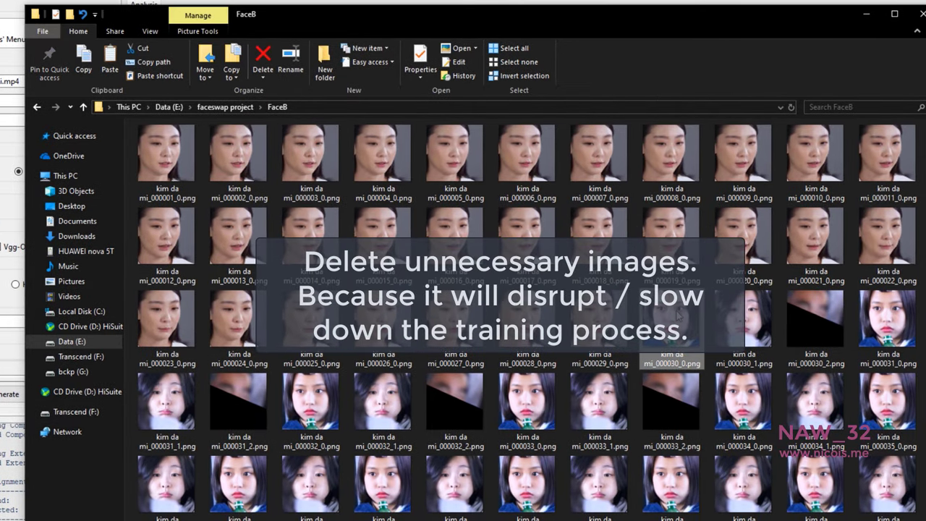
scroll(678, 316, down, 3)
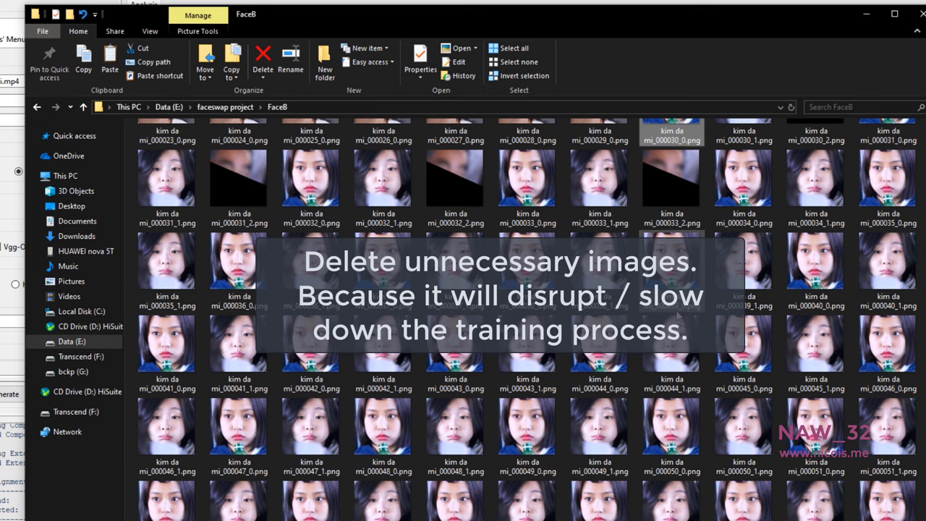
scroll(676, 316, down, 3)
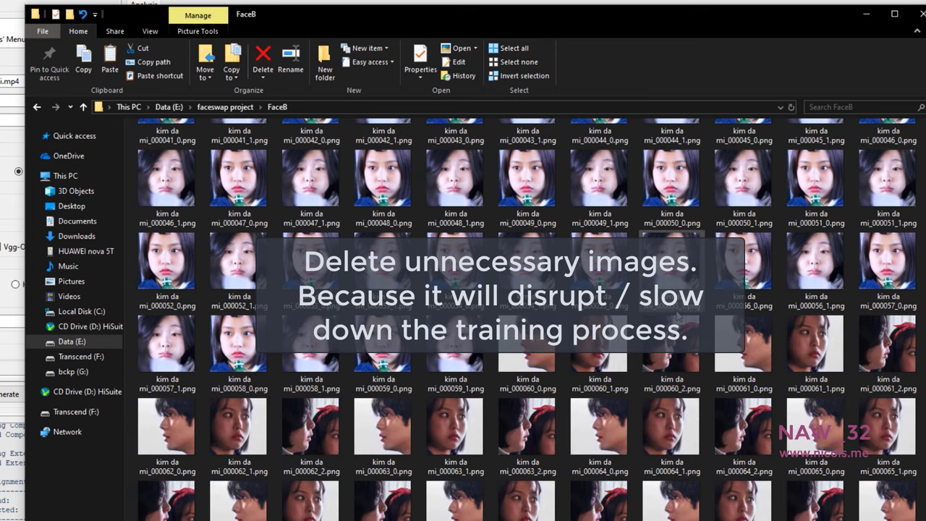
scroll(677, 316, down, 3)
scroll(675, 310, down, 7)
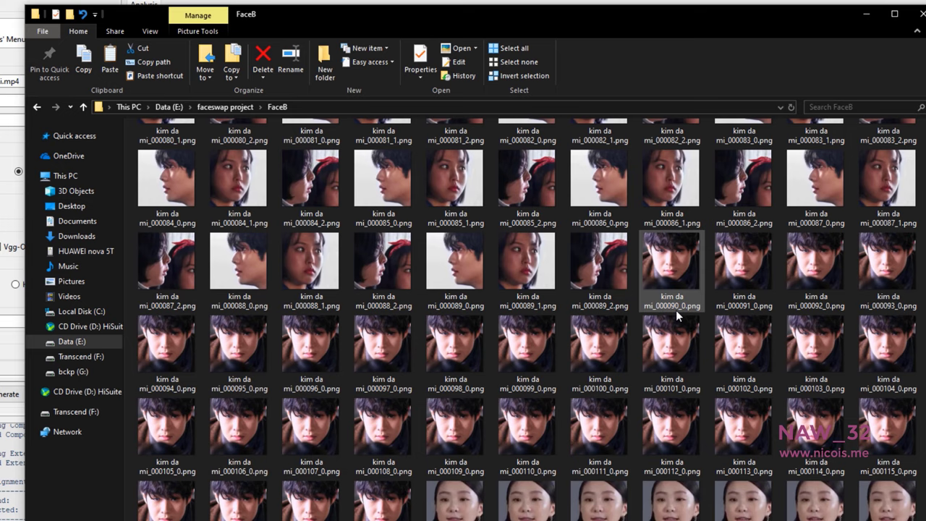
scroll(391, 507, up, 8)
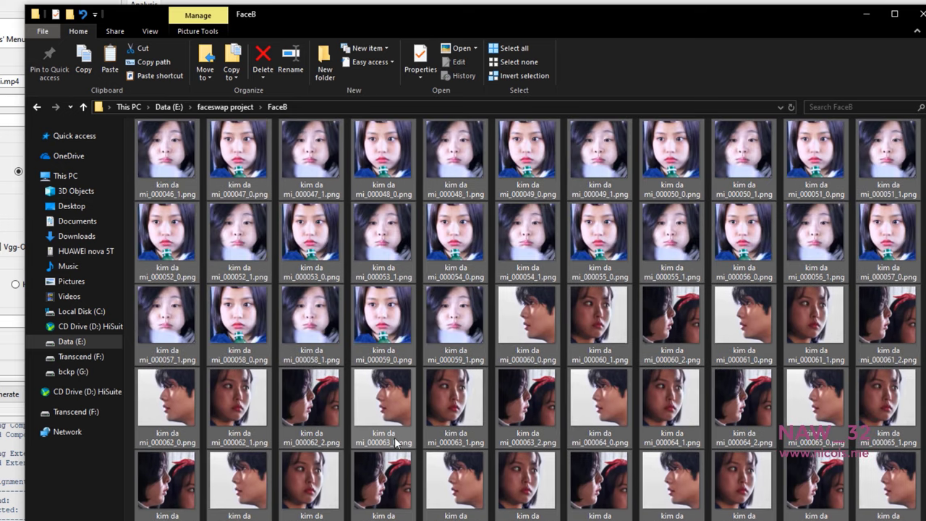
scroll(395, 443, up, 5)
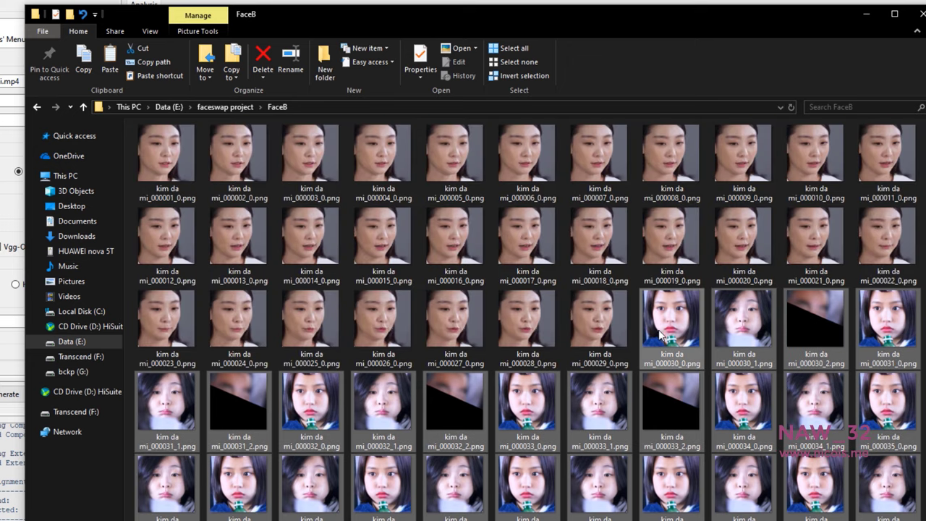
Delete unwanted faces 000030_0 through 000119_0 plus blurry kim da mi_000128_1 and 000129_1.
right_click(660, 335)
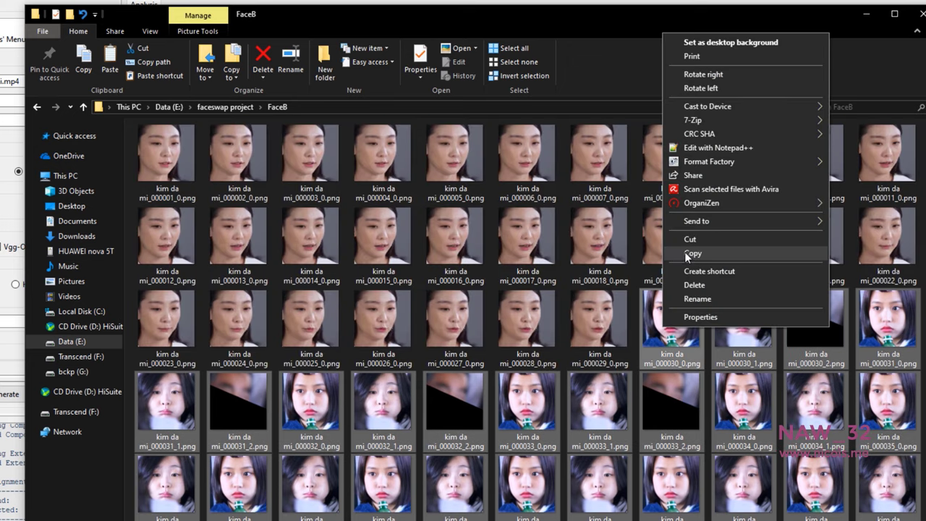
click(688, 284)
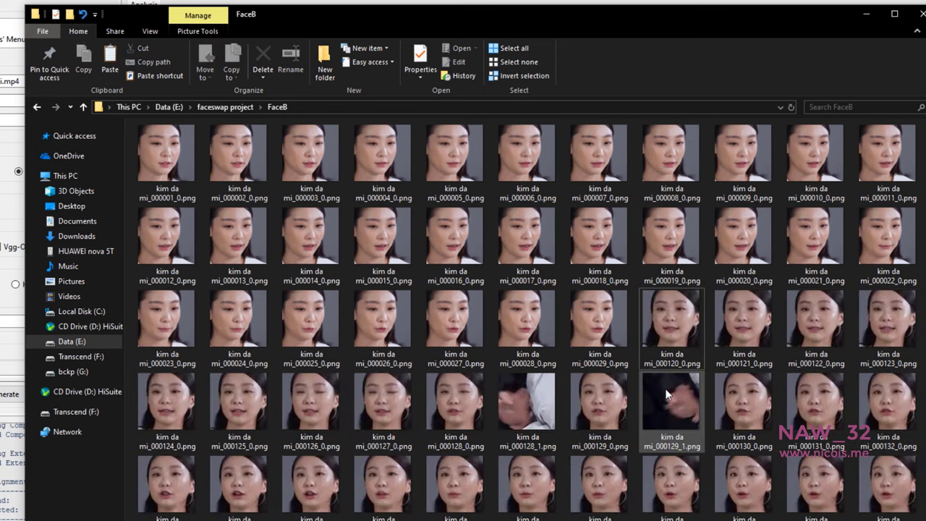
click(666, 394)
ctrl+click(536, 417)
right_click(536, 417)
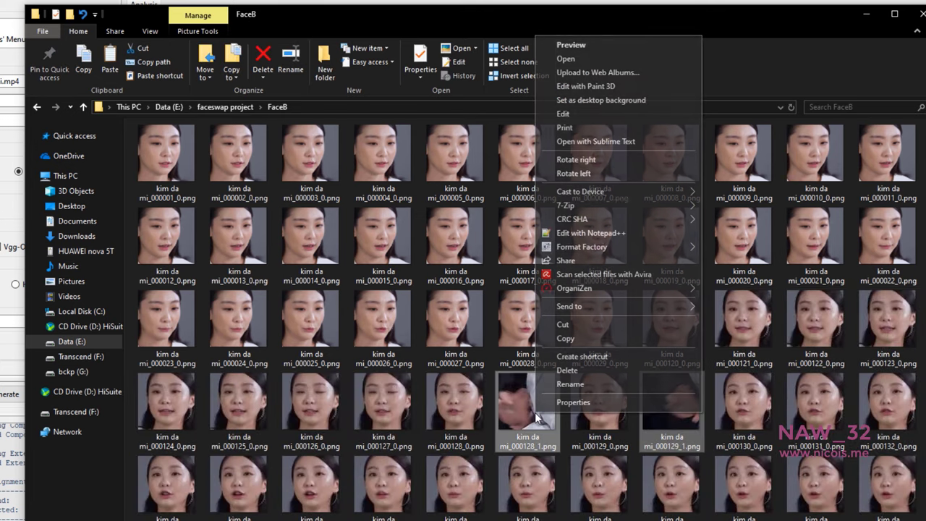
click(559, 371)
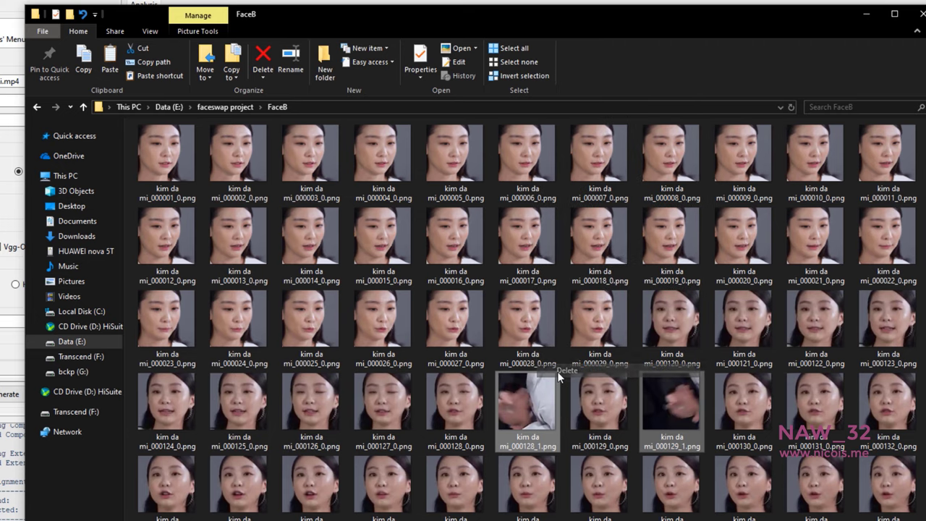
Scroll through the remaining FaceB faces, then go back to the faceswap project folder.
scroll(557, 369, down, 2)
scroll(557, 370, down, 9)
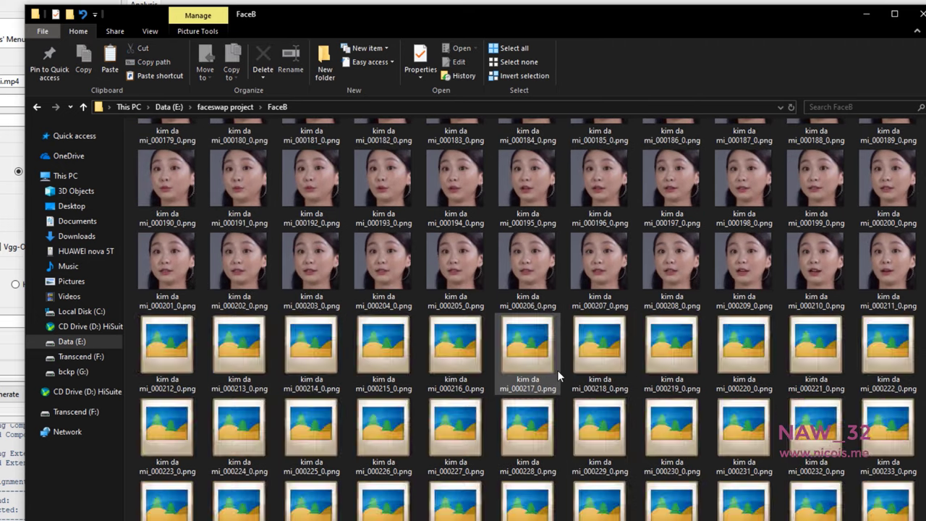
scroll(557, 369, down, 12)
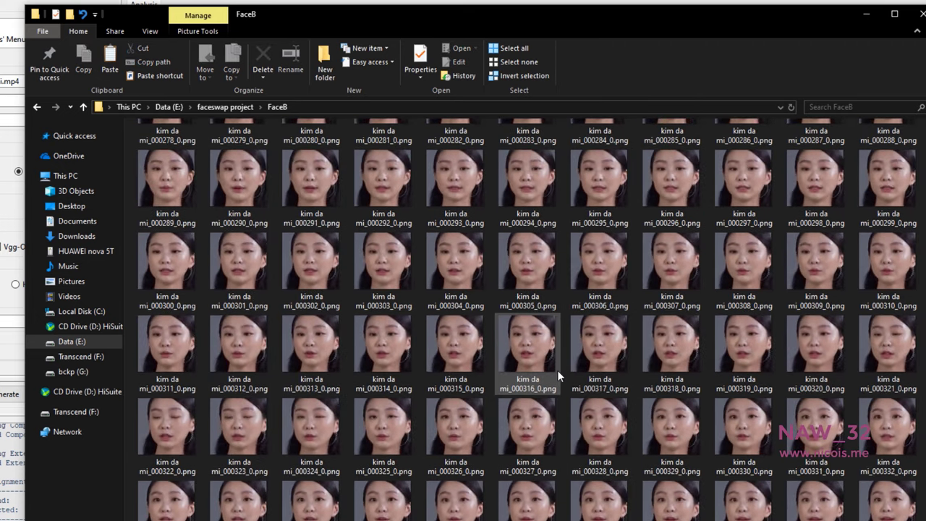
scroll(557, 370, down, 12)
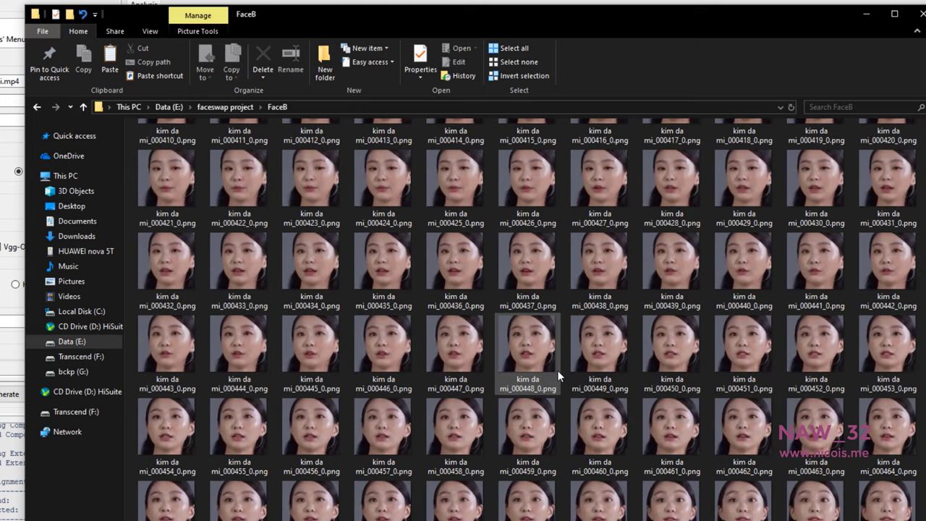
scroll(557, 369, down, 12)
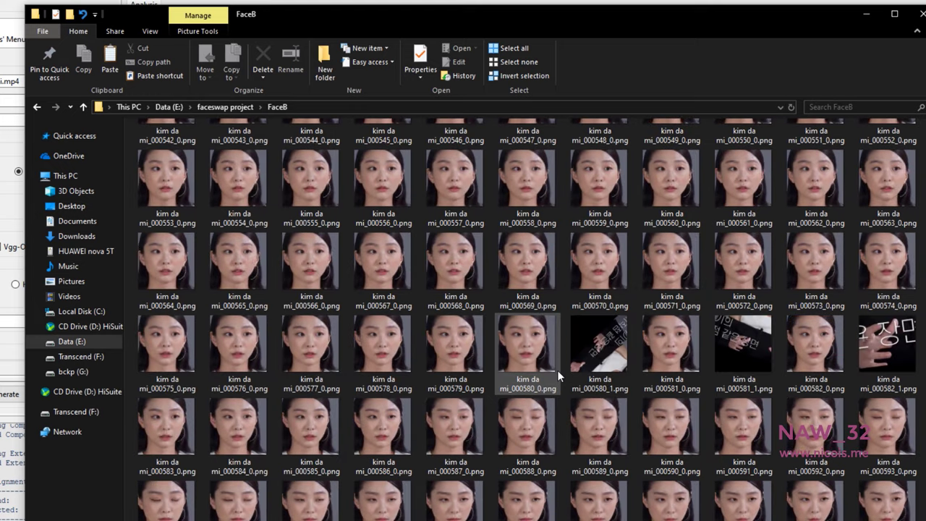
scroll(557, 369, down, 12)
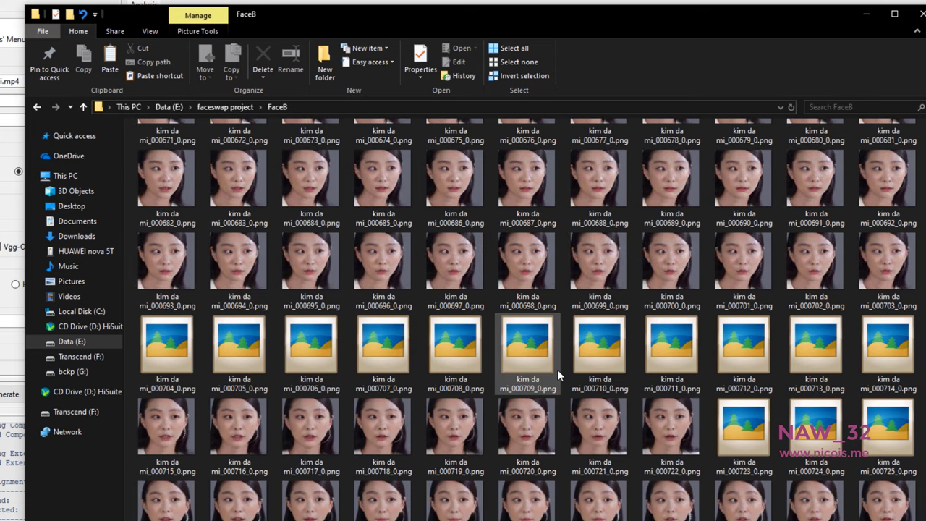
scroll(557, 369, down, 15)
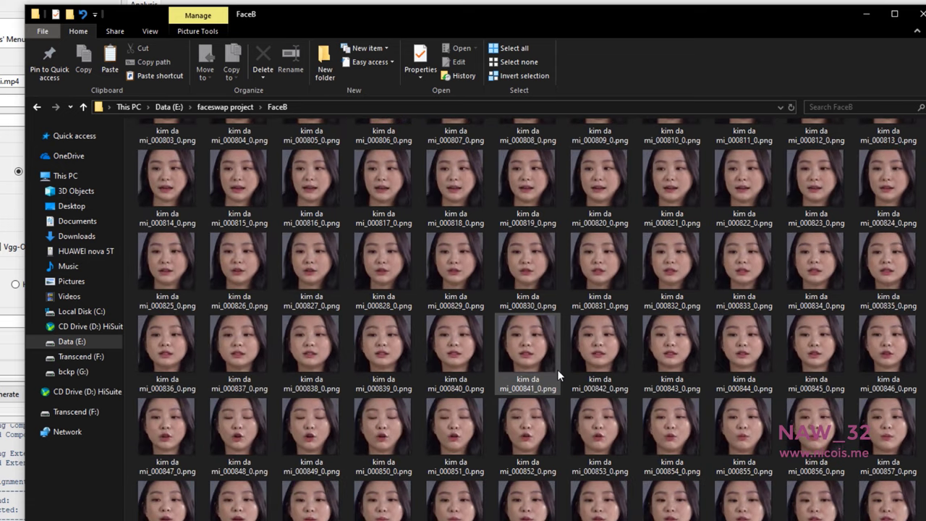
scroll(557, 369, down, 20)
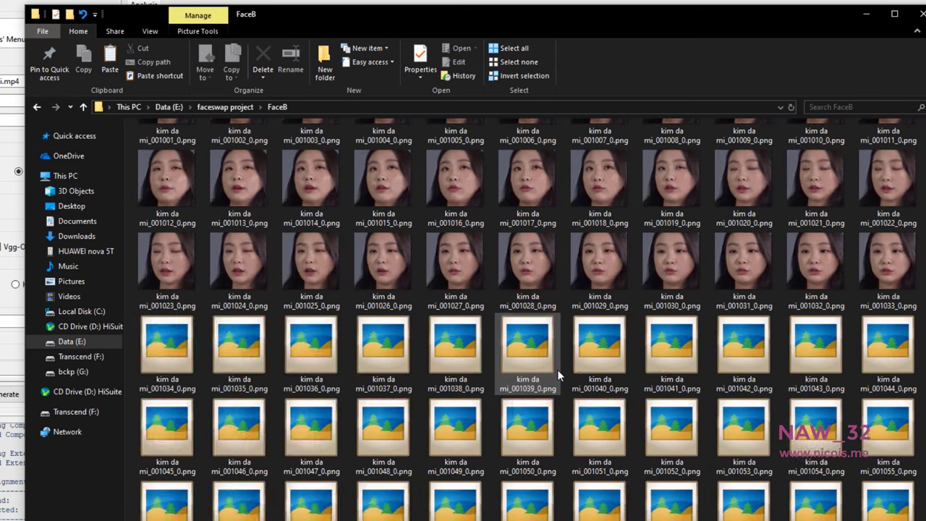
scroll(557, 368, down, 18)
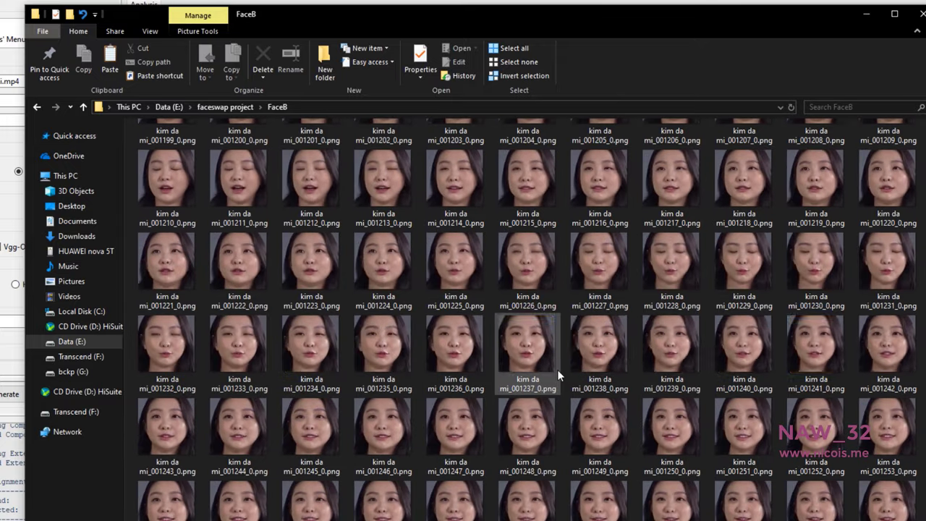
scroll(557, 370, down, 20)
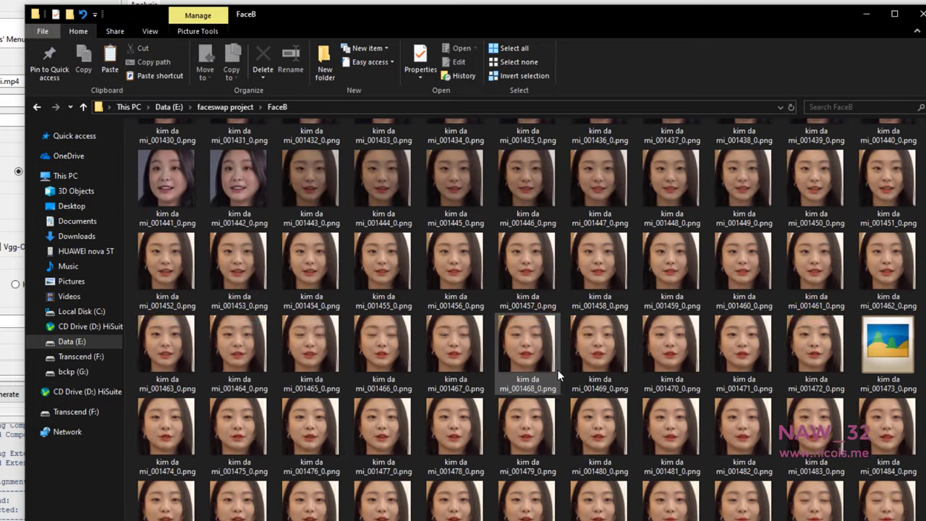
scroll(557, 369, down, 20)
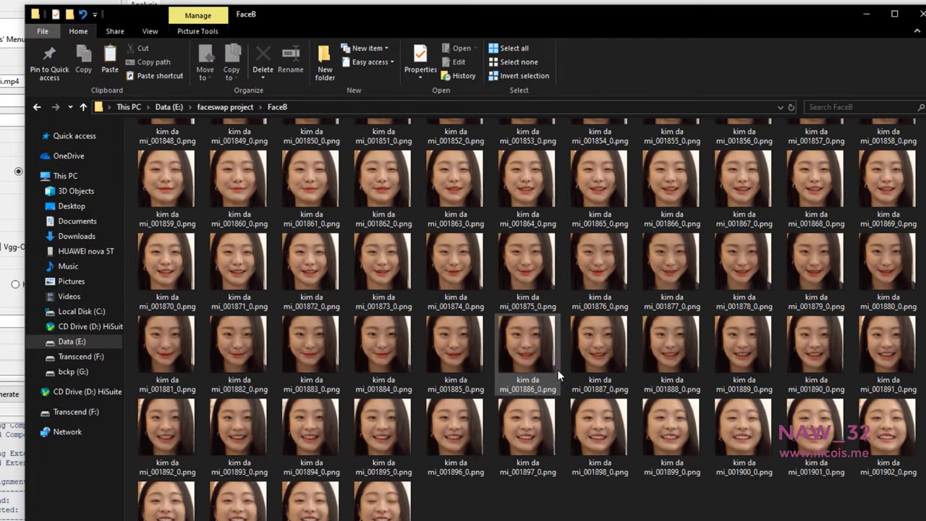
scroll(893, 346, up, 20)
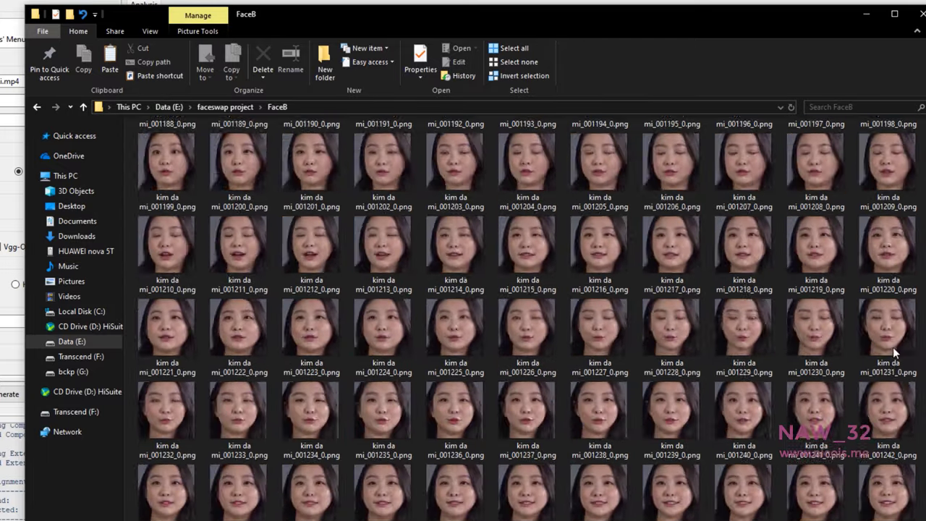
scroll(895, 145, up, 10)
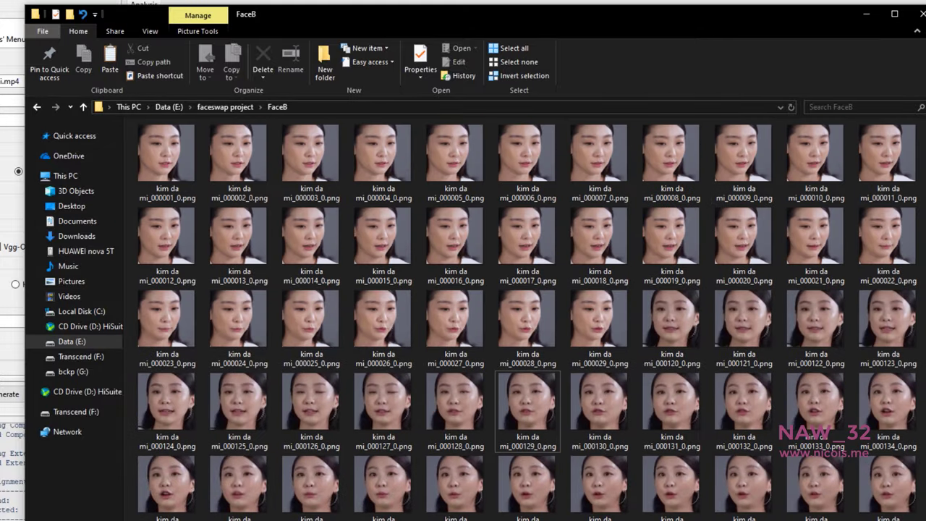
click(36, 107)
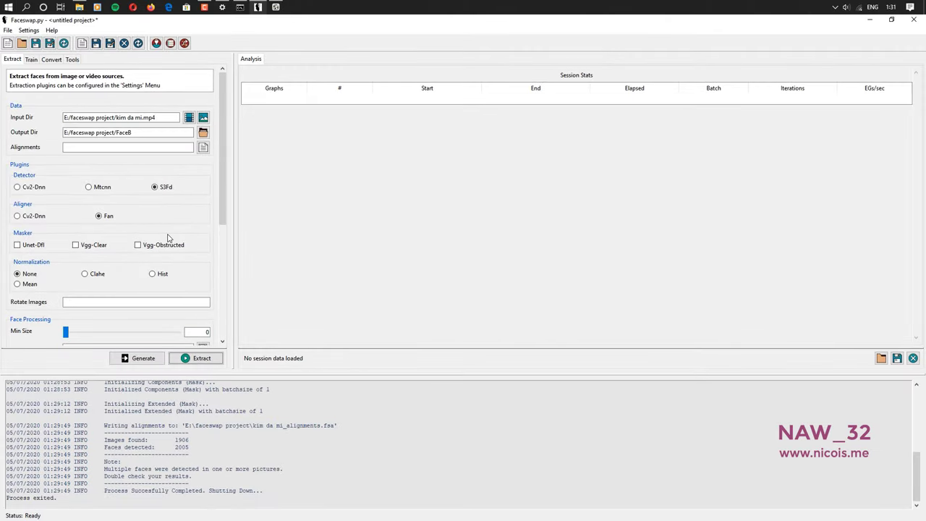
On the Train tab, set Input A to FaceA and Input B to FaceB.
click(29, 60)
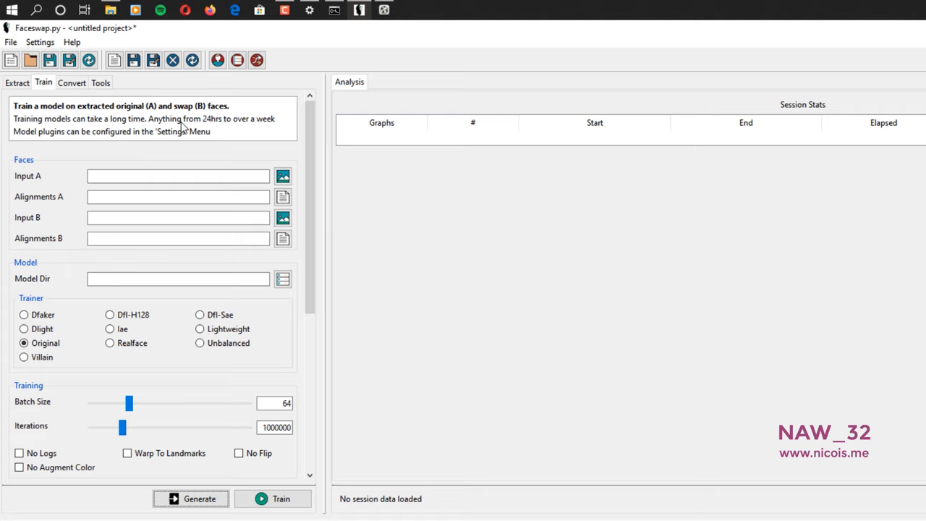
click(282, 177)
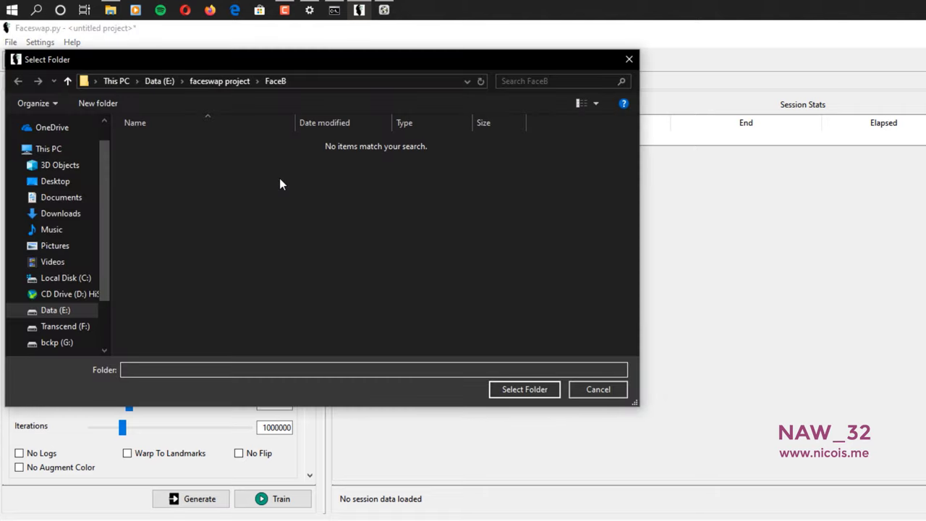
click(220, 81)
click(168, 153)
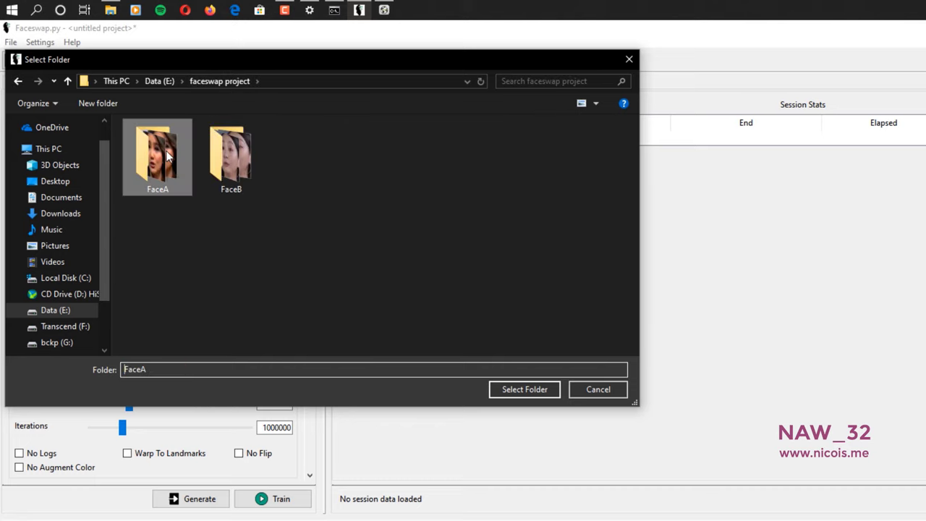
drag(209, 65, 580, 140)
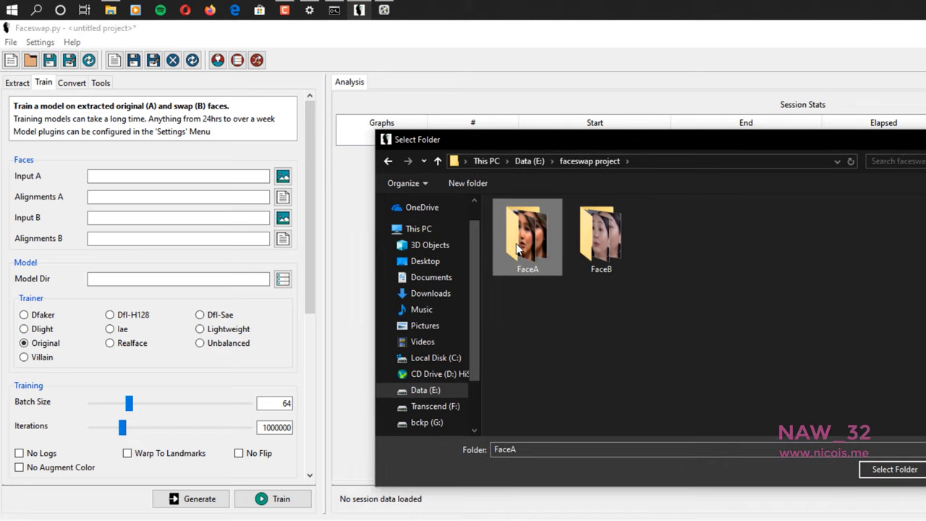
click(873, 470)
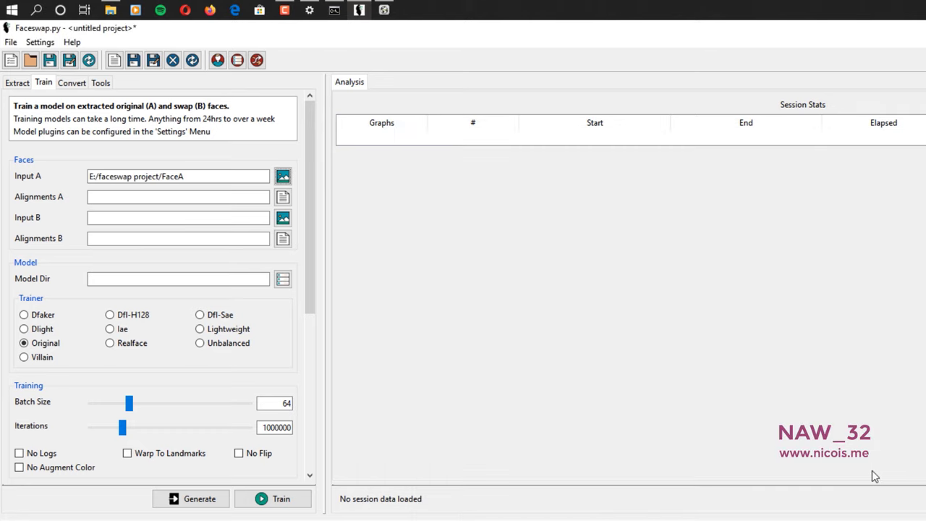
click(283, 217)
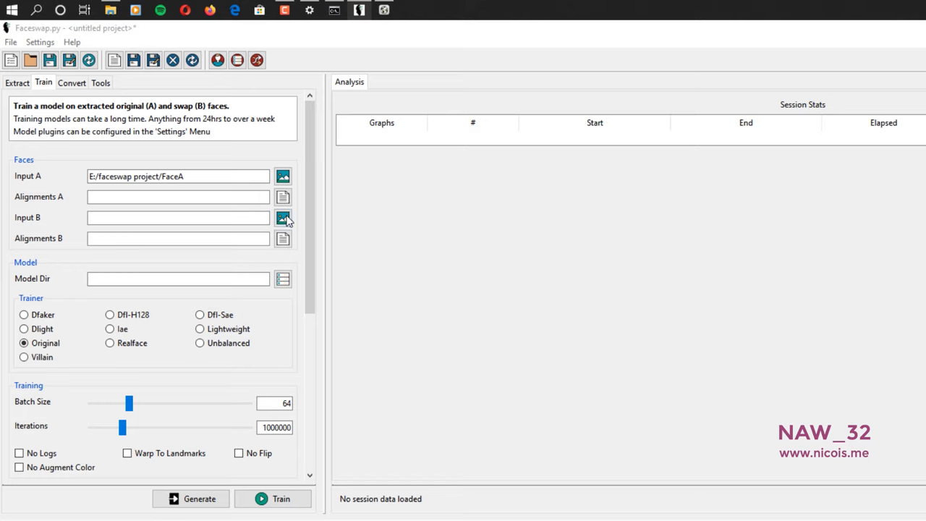
click(613, 232)
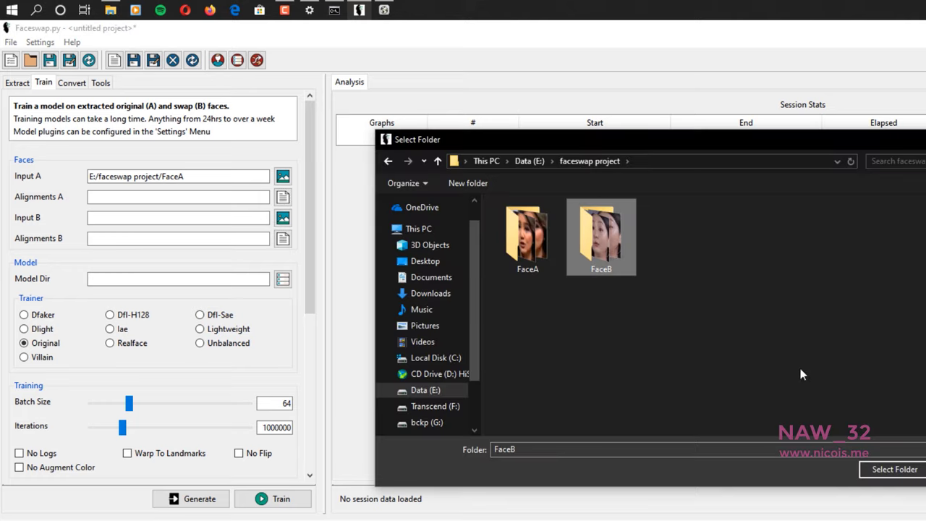
click(895, 470)
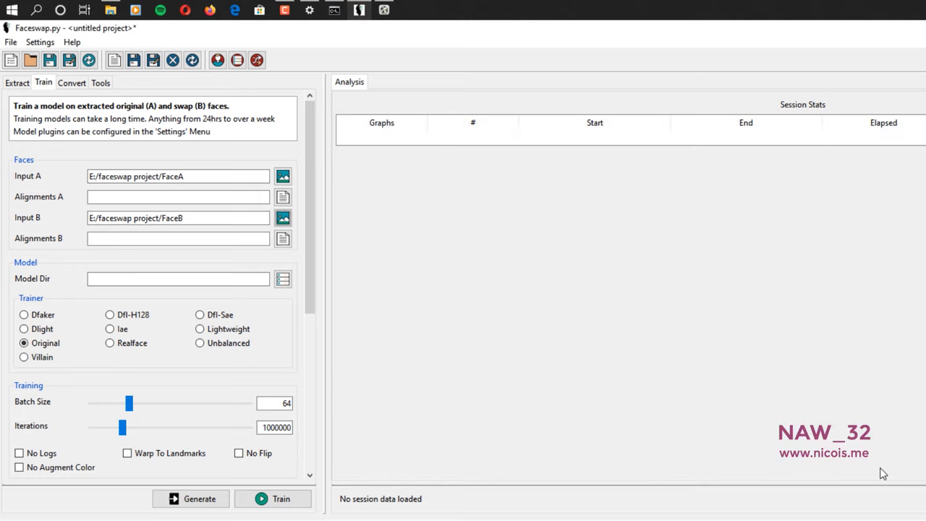
Set Model Dir to a new ModelAB folder in the faceswap project.
click(283, 278)
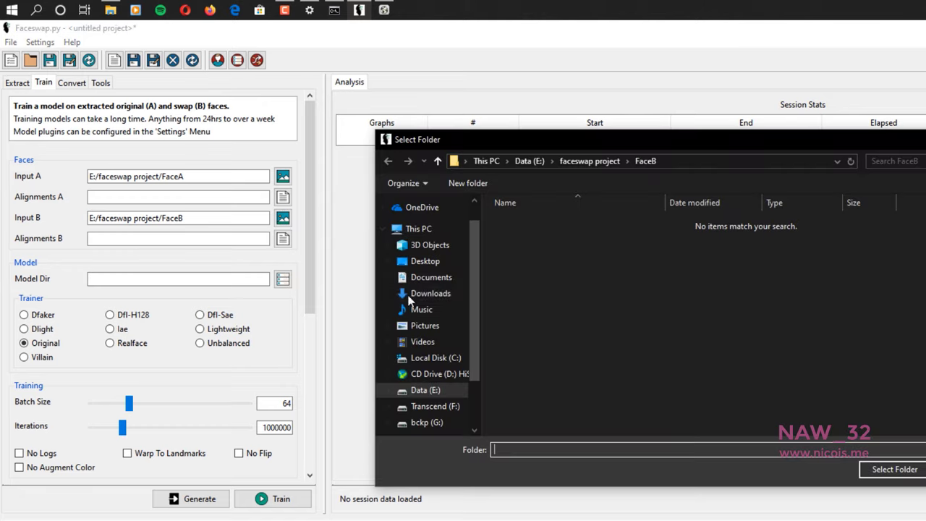
click(573, 160)
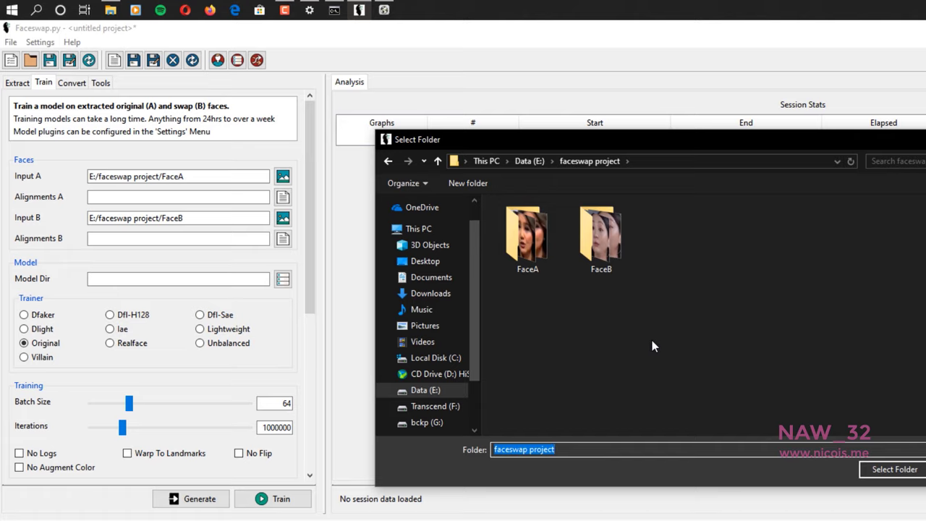
click(470, 182)
text(M)
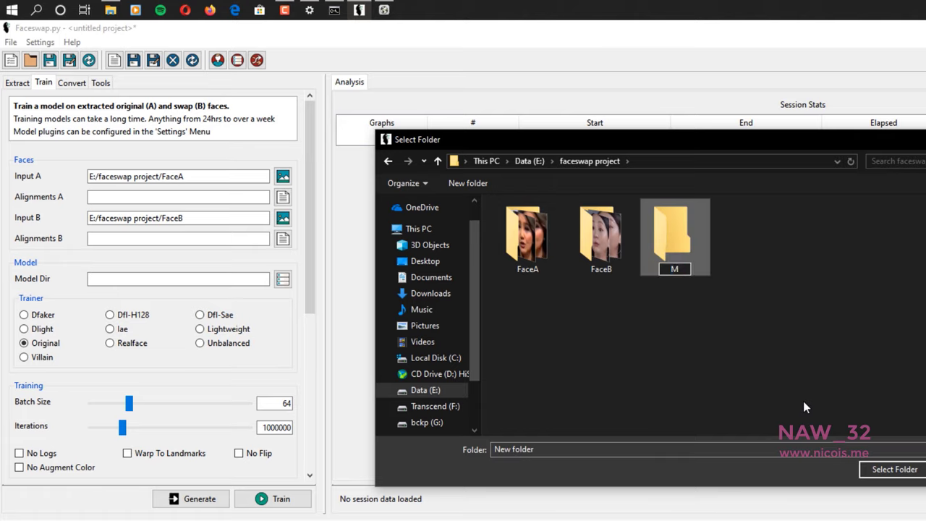
text(odelAB)
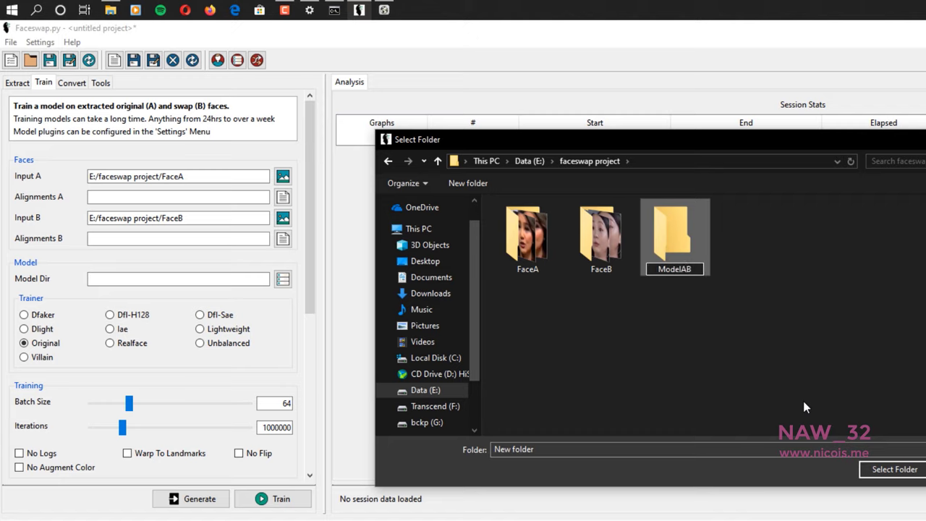
key(Return)
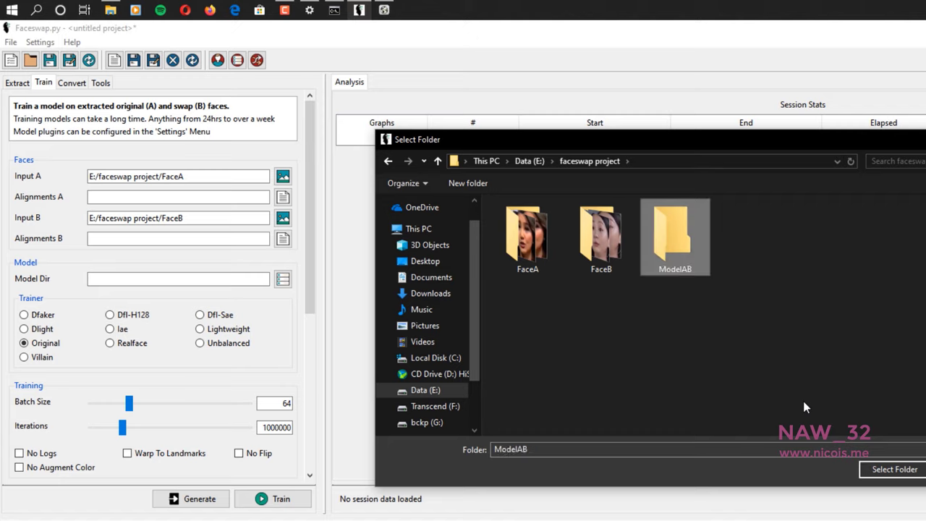
click(883, 468)
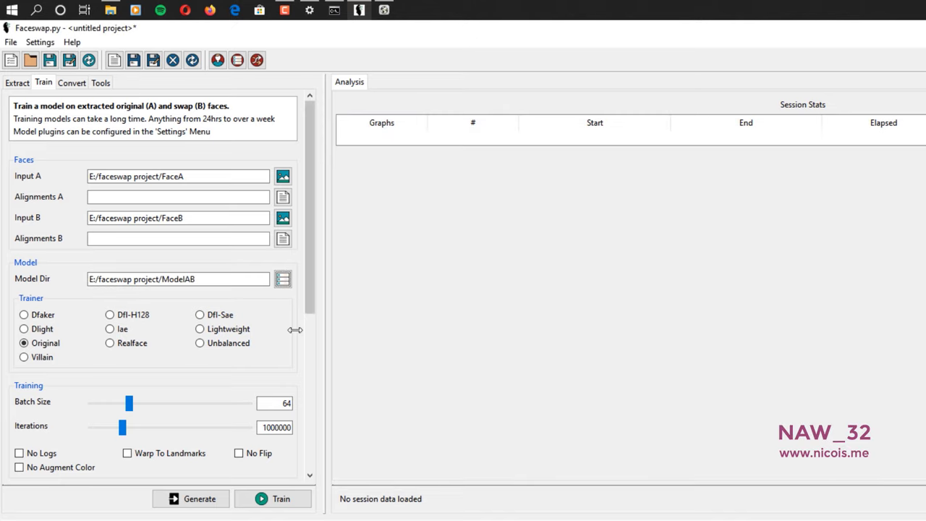
Set Timelapse Input A to FaceA and Timelapse Input B to FaceB.
drag(311, 293, 311, 320)
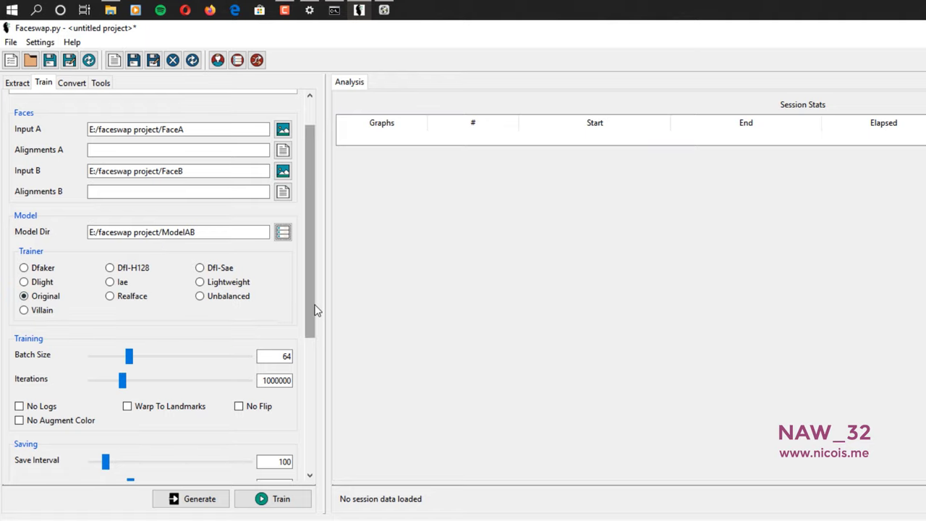
drag(312, 311, 312, 459)
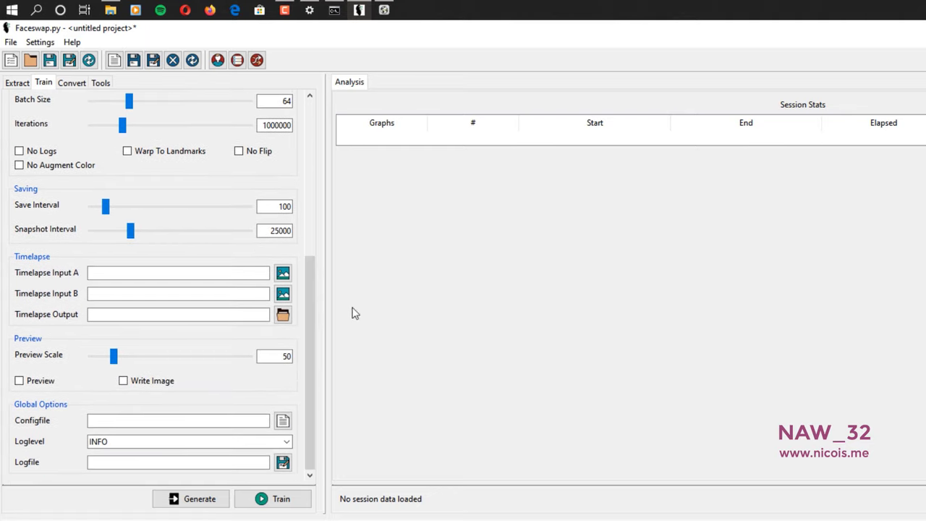
click(289, 278)
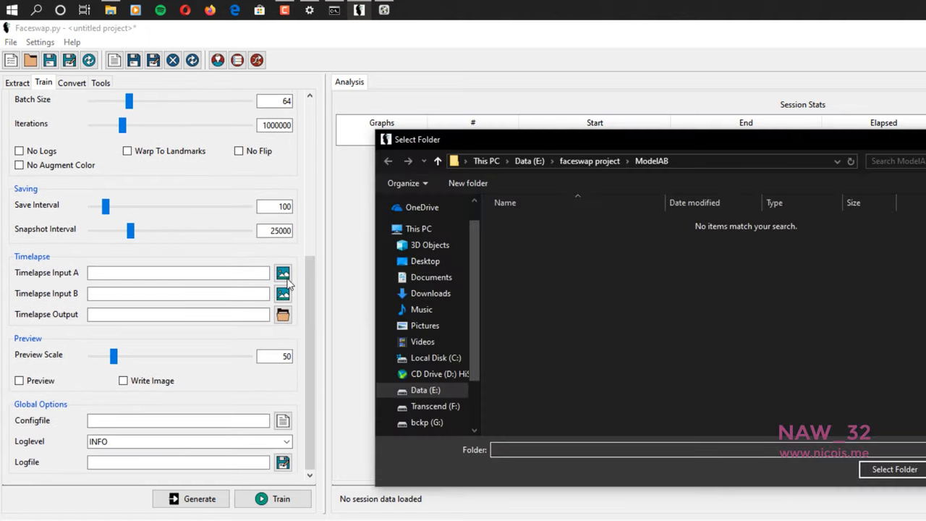
click(572, 162)
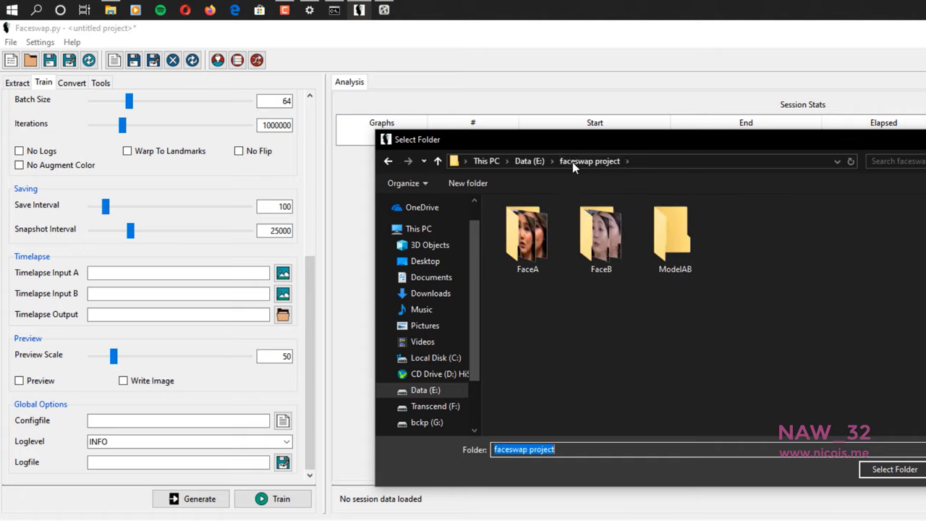
click(547, 238)
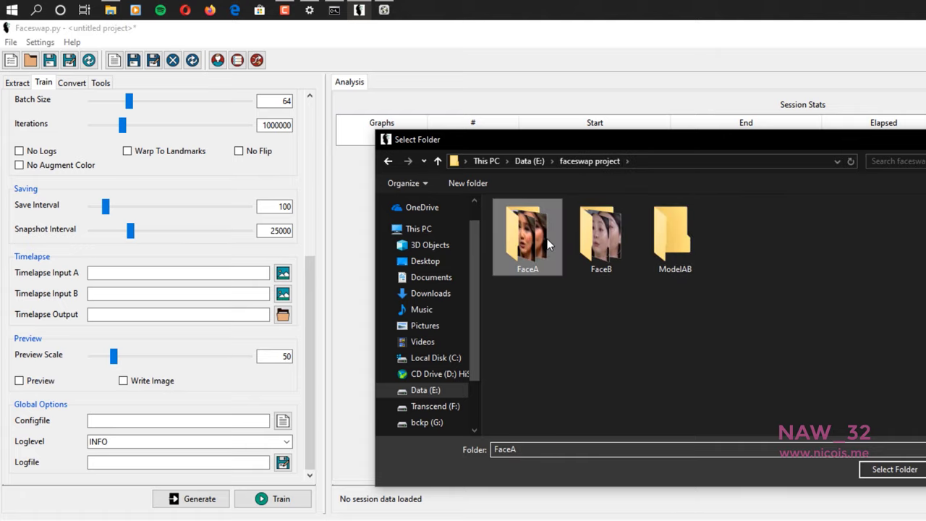
click(873, 469)
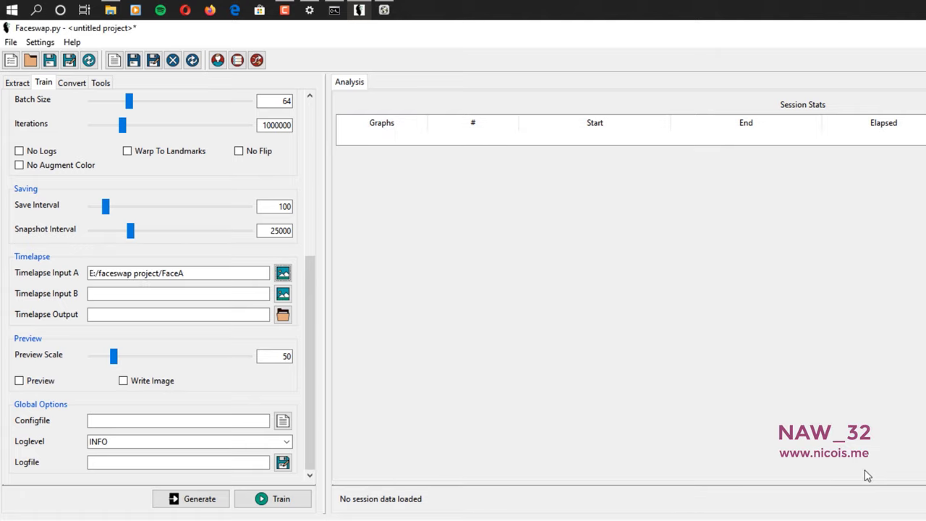
click(281, 296)
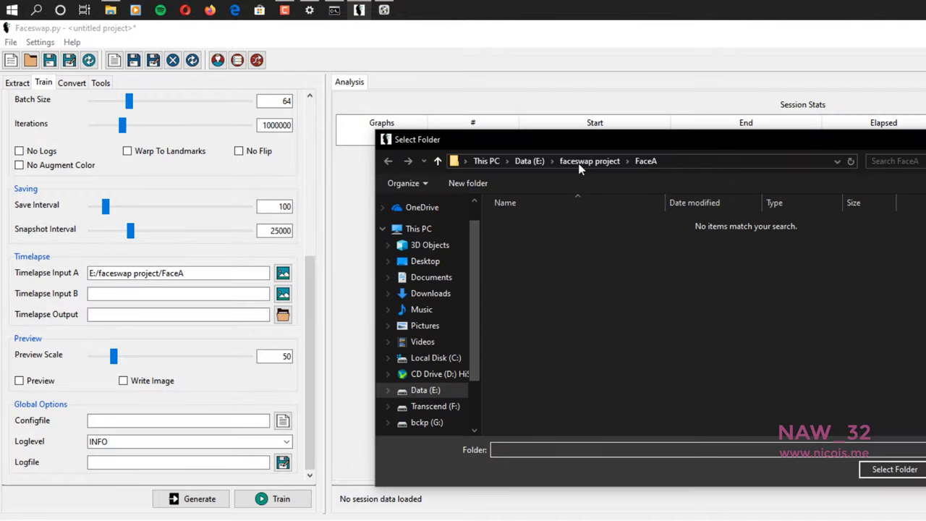
click(582, 161)
click(602, 239)
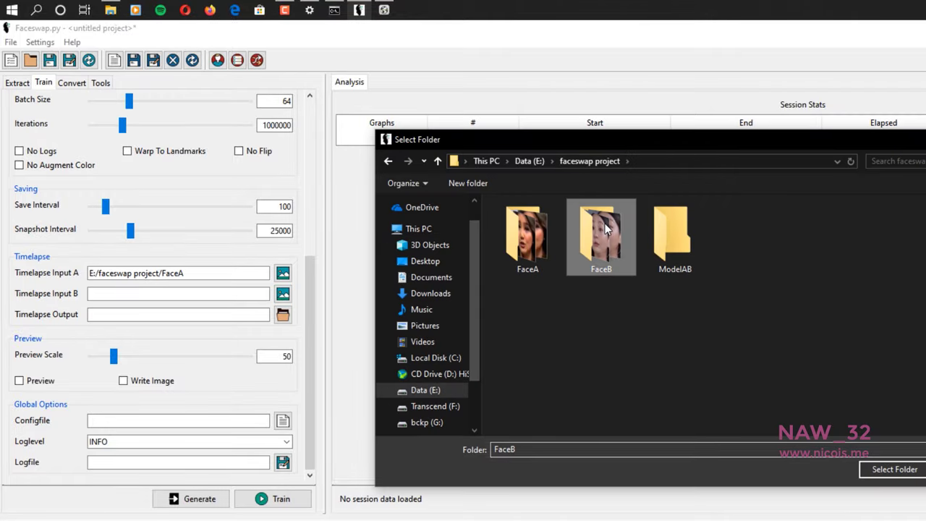
click(881, 471)
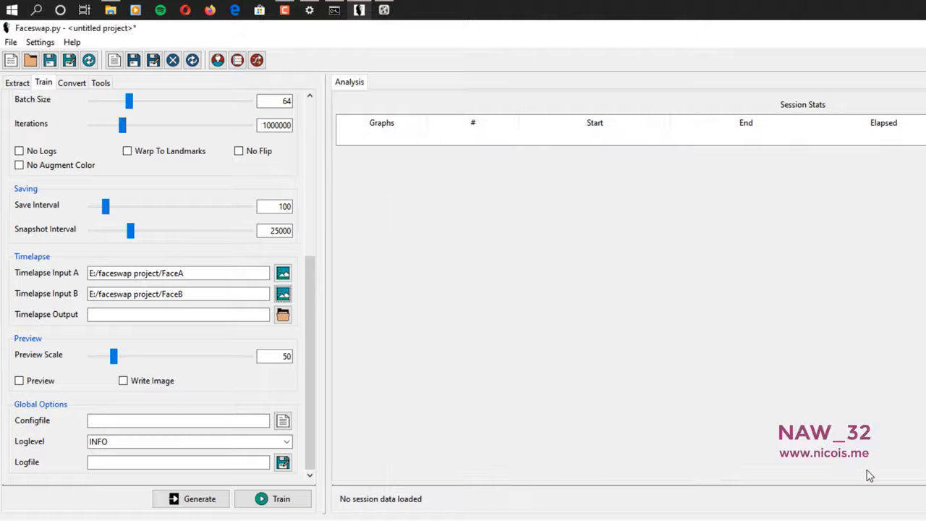
Set the timelapse output to a new TimelapseAB folder in the faceswap project.
click(283, 314)
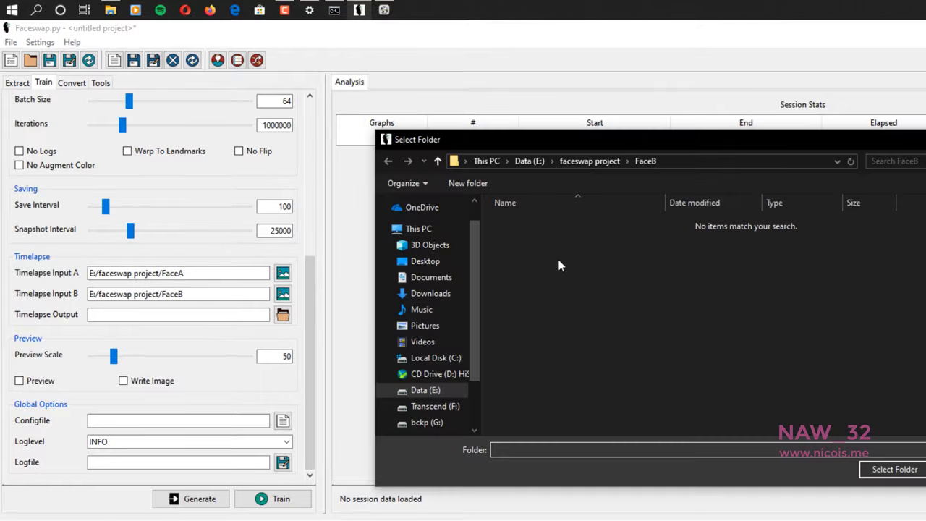
click(586, 160)
click(470, 183)
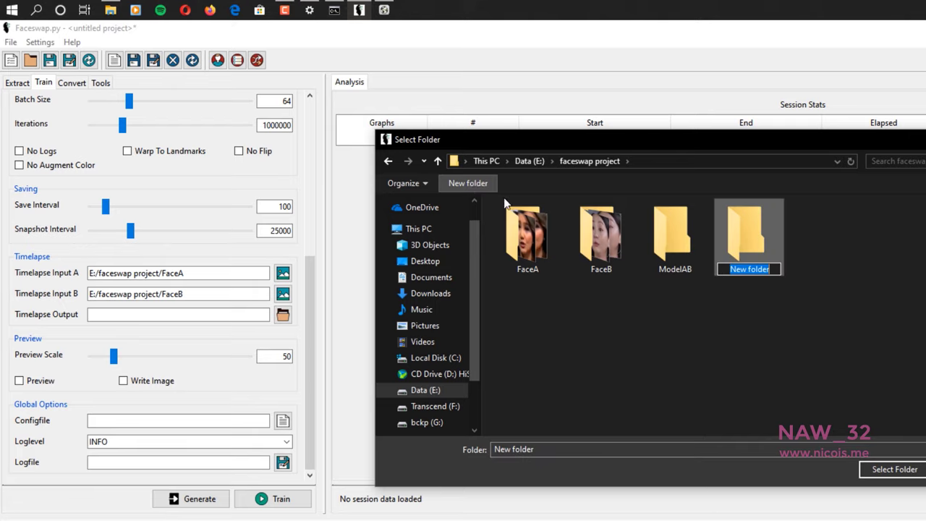
text(T)
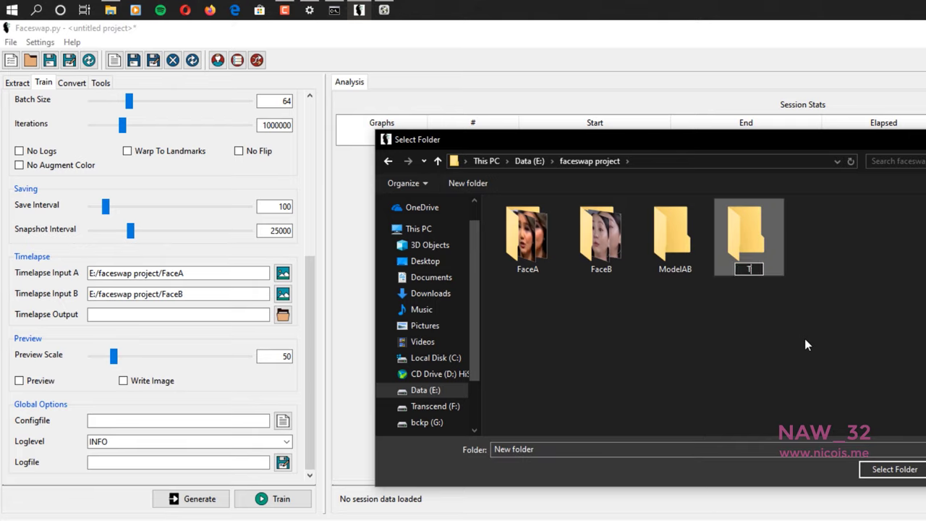
text(imelapseAB)
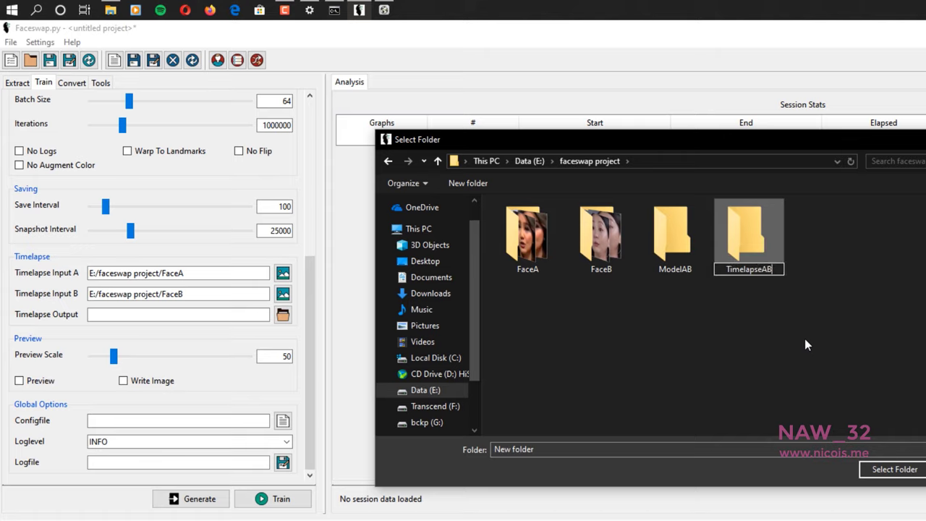
key(Return)
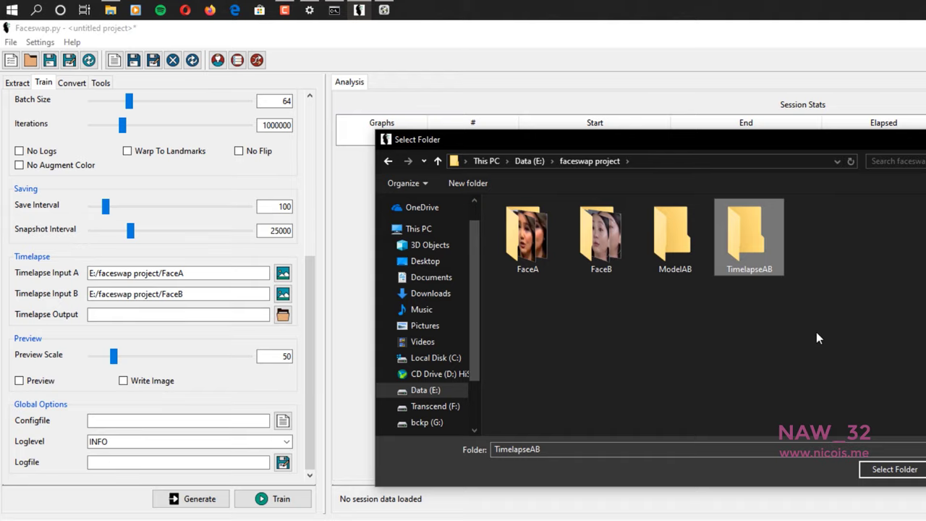
click(897, 472)
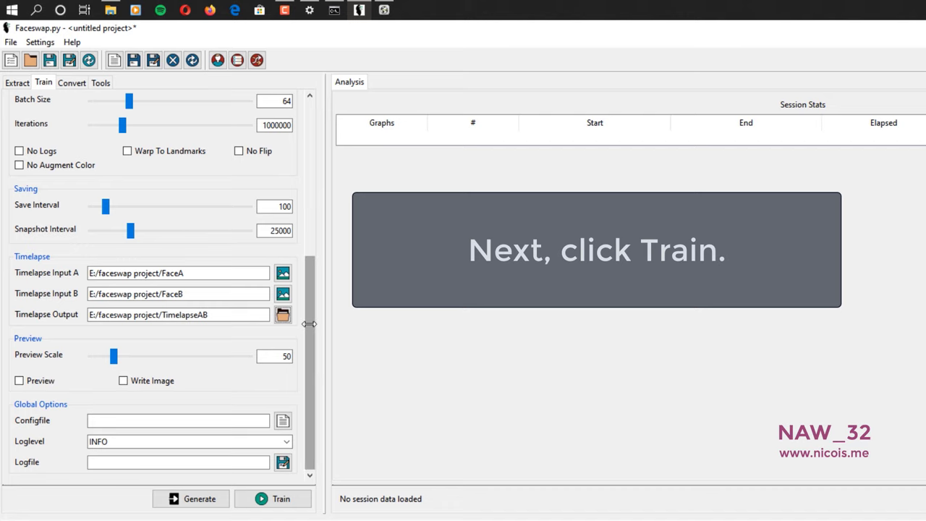
Scroll the Train panel back up and start training with the Original trainer.
drag(310, 313, 322, 149)
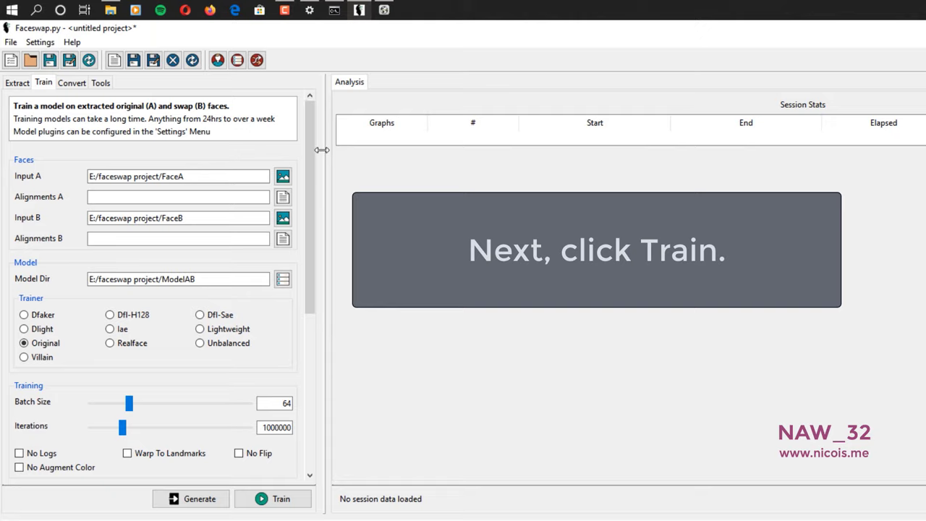
click(288, 501)
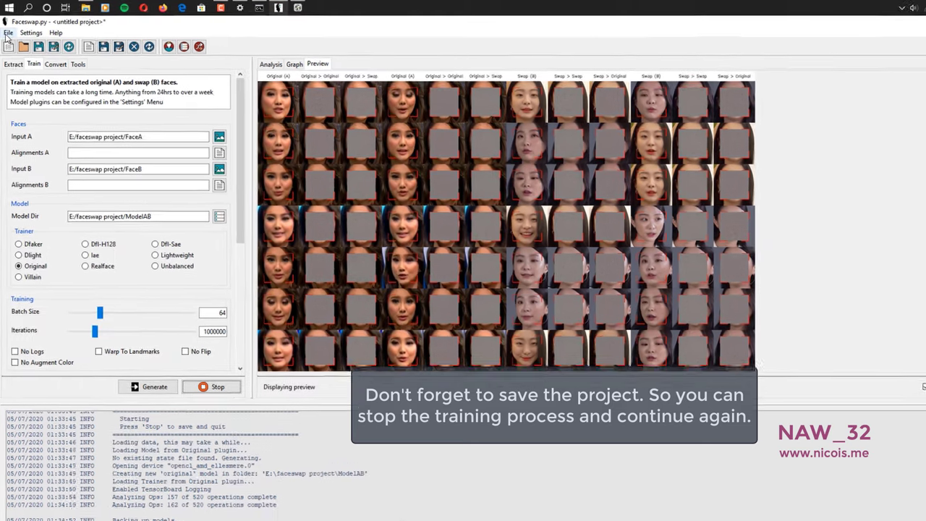
Save the project as kimdami.fsw in the faceswap project folder.
click(7, 30)
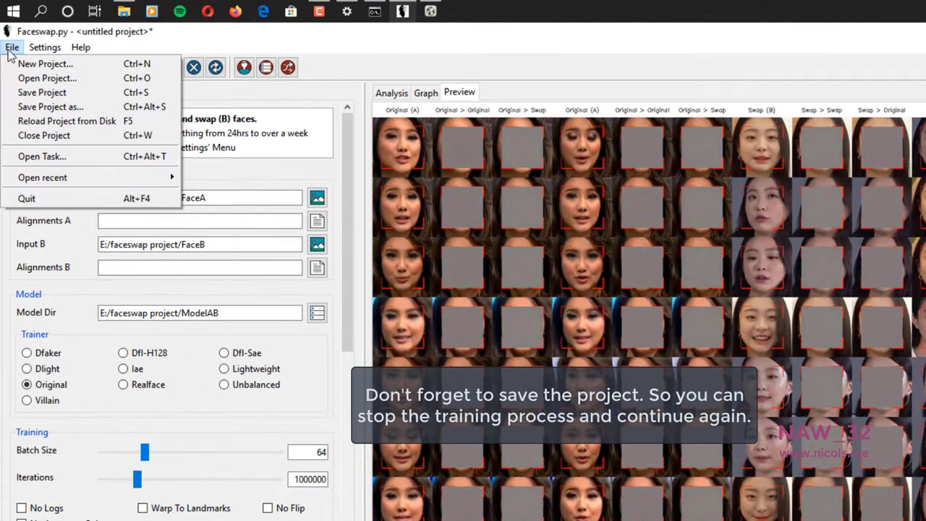
click(25, 89)
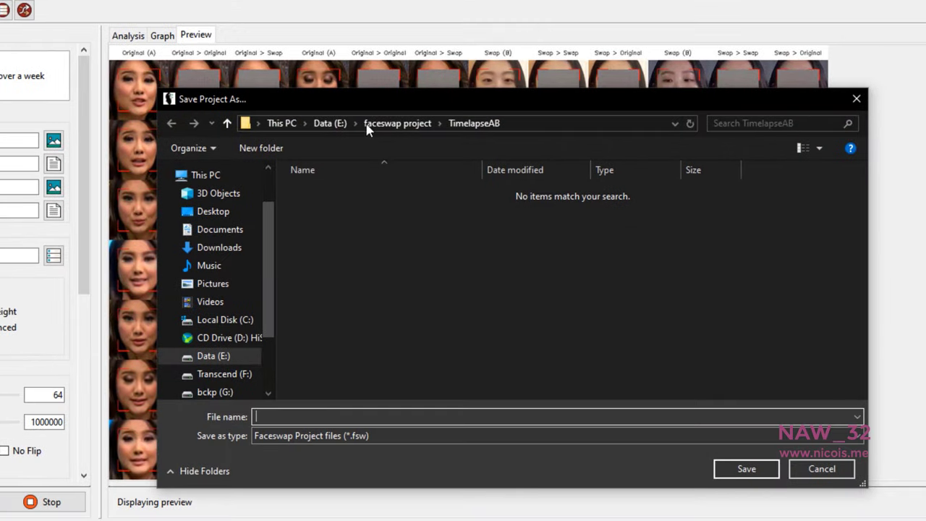
click(403, 127)
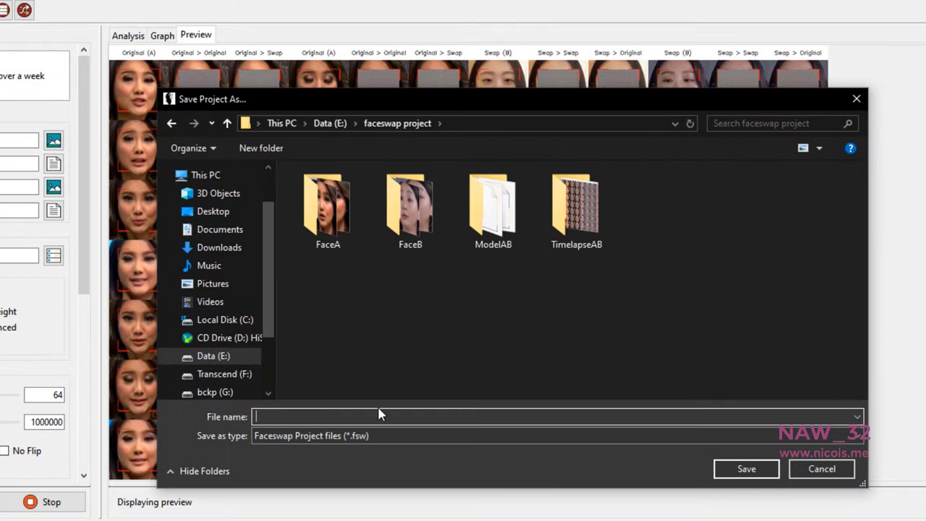
text(k)
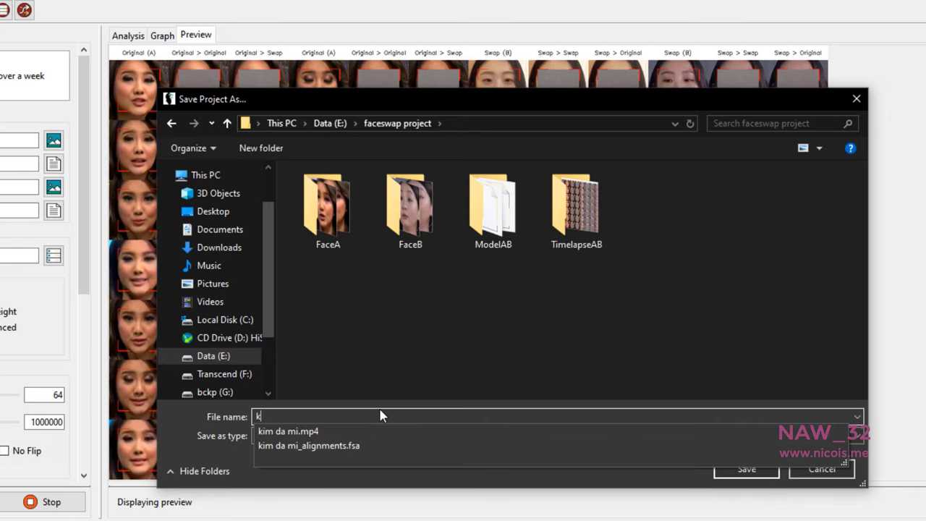
text(imdami)
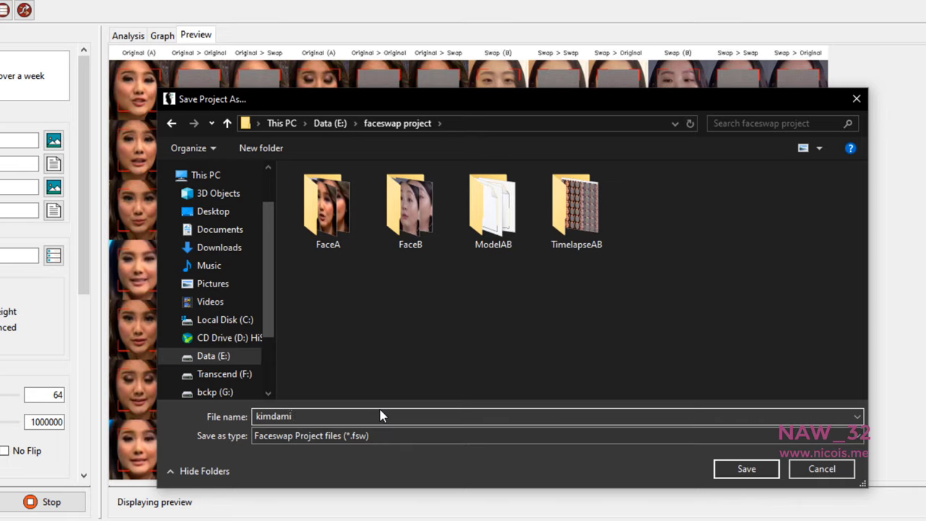
click(747, 469)
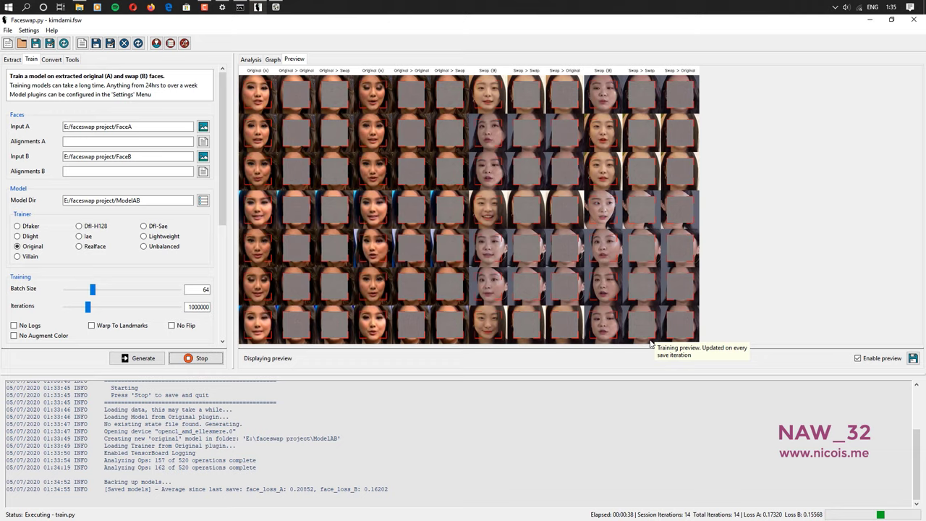
Check the loss graph and session analysis, return to the preview, then show the project folder.
click(273, 60)
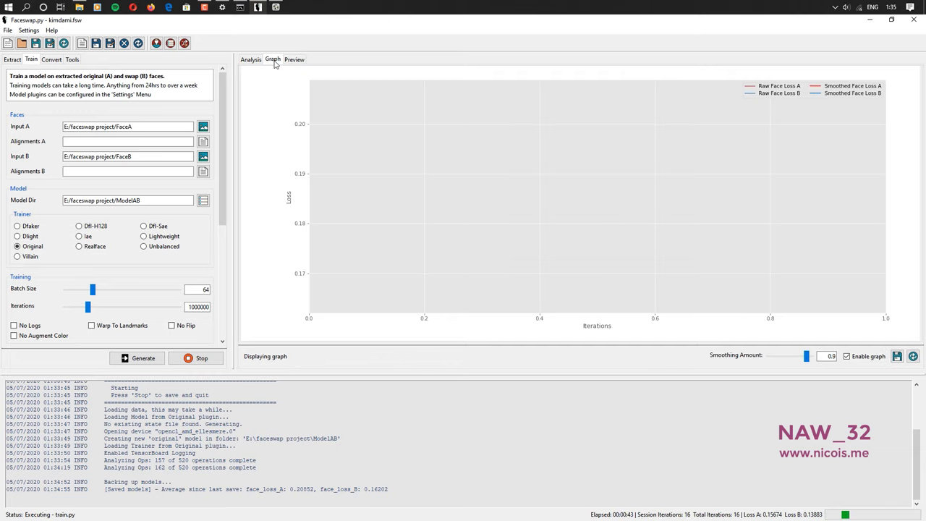
click(251, 61)
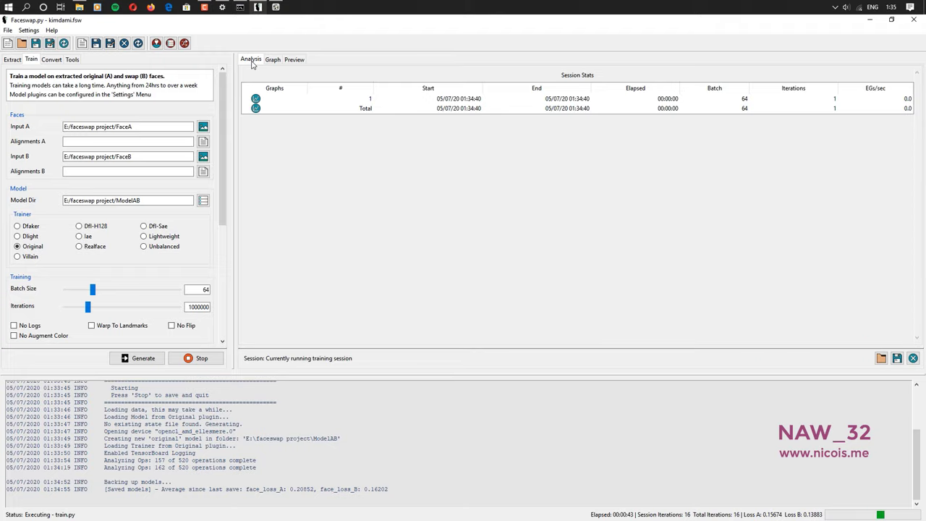
click(272, 61)
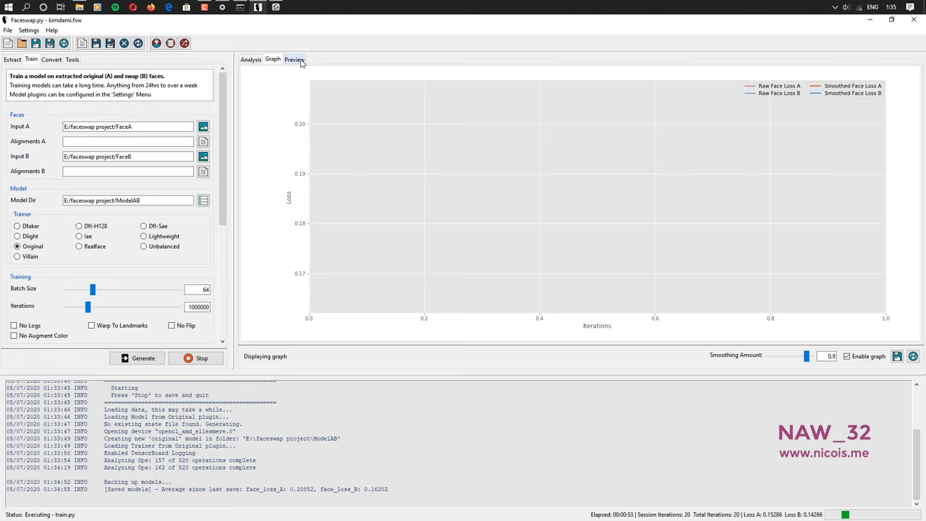
click(296, 61)
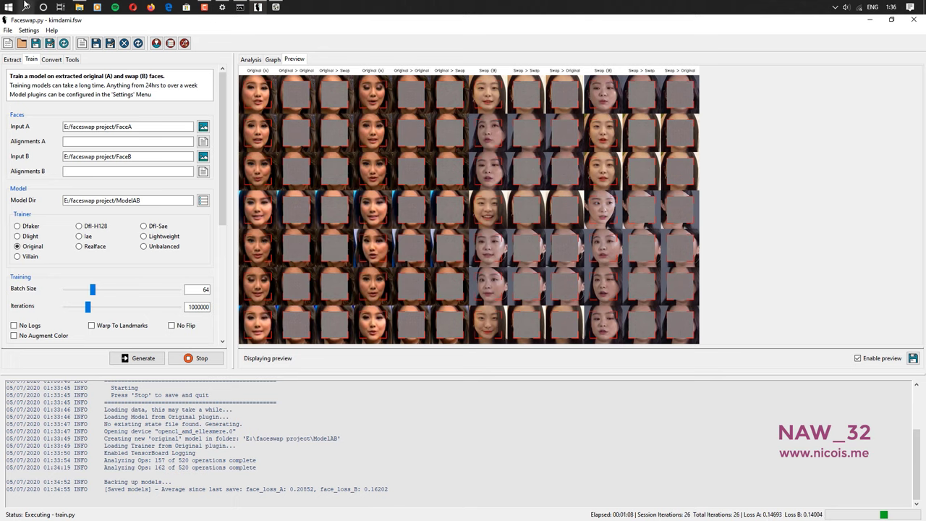
click(77, 7)
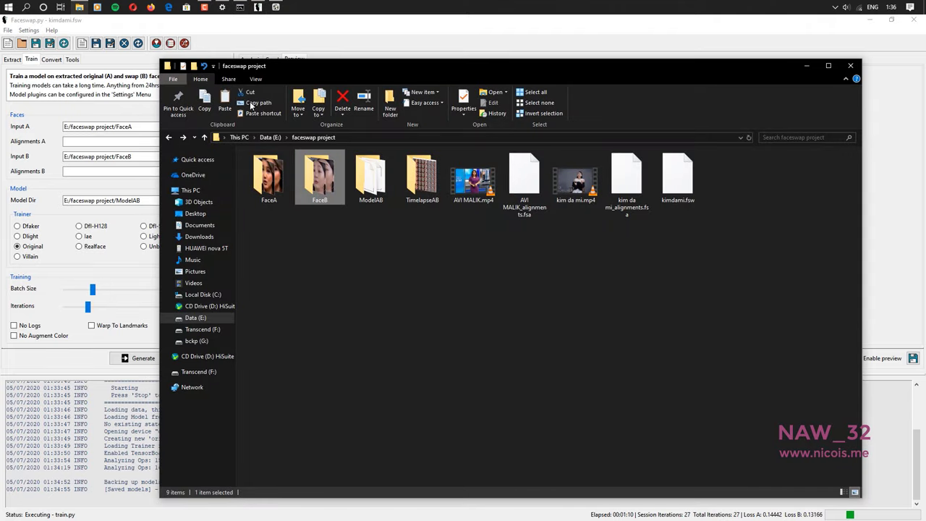
View the timelapse snapshot jpg in TimelapseAB, then minimize Explorer to reveal training.
double_click(420, 177)
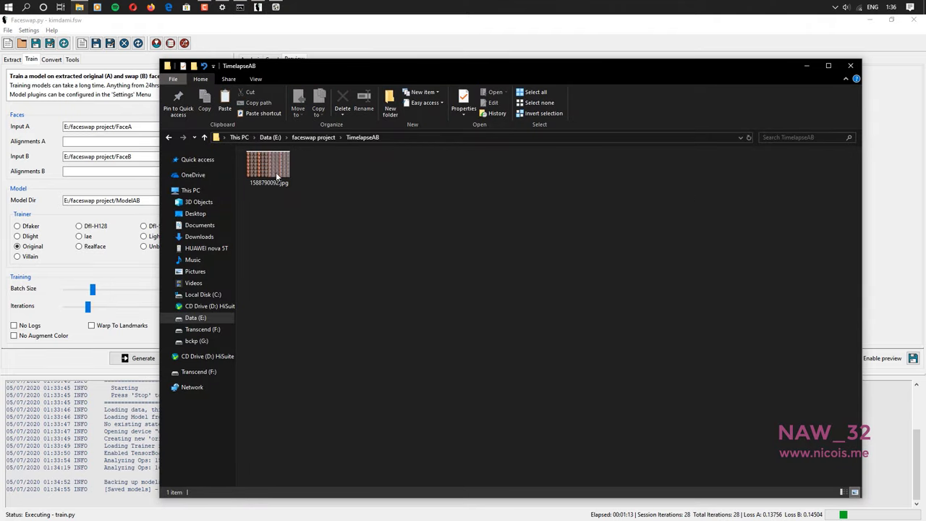
double_click(266, 171)
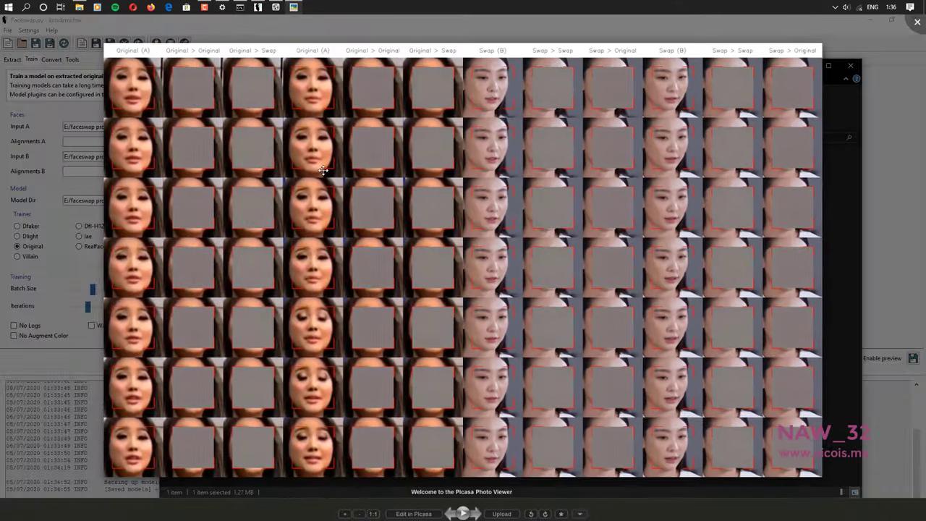
click(918, 24)
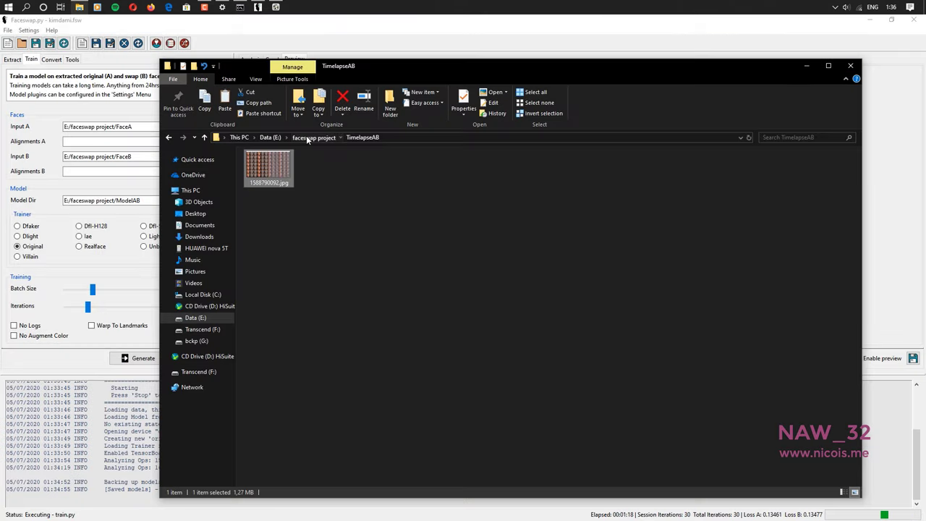
click(311, 137)
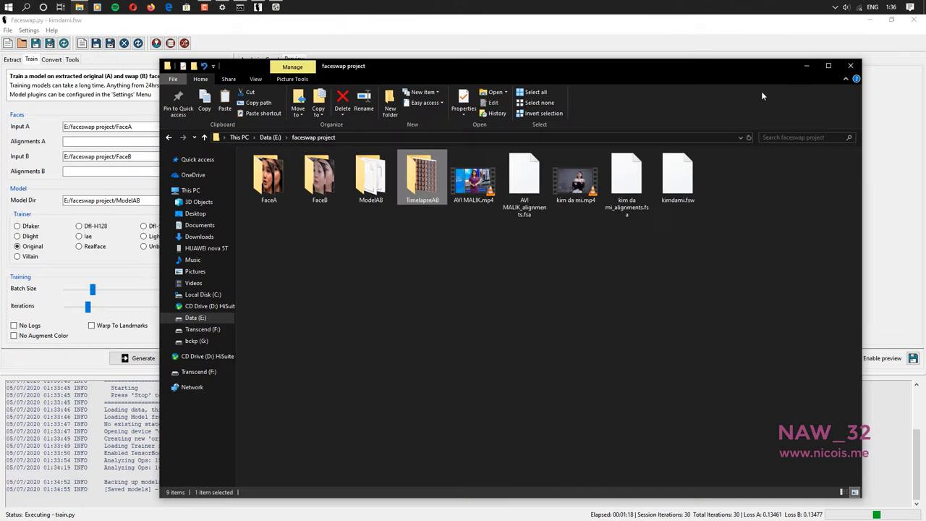
click(806, 66)
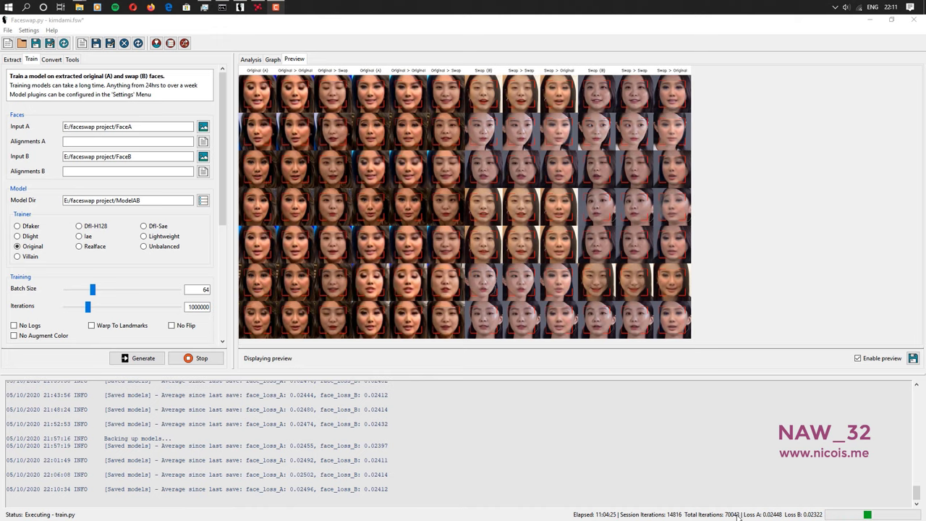
Review the Analysis session totals, 50:12:52 and 70028 iterations, then bring Radeon Software's GPU metrics forward.
click(273, 62)
click(250, 60)
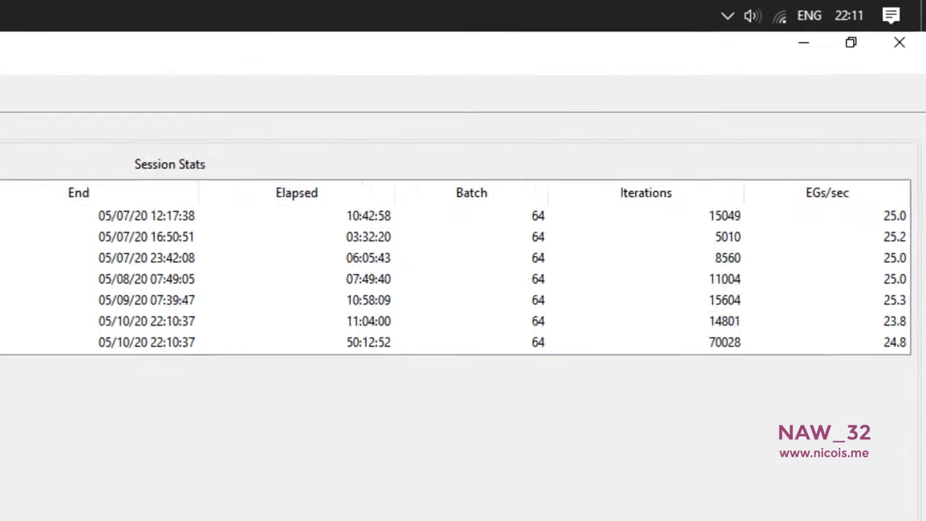
click(34, 367)
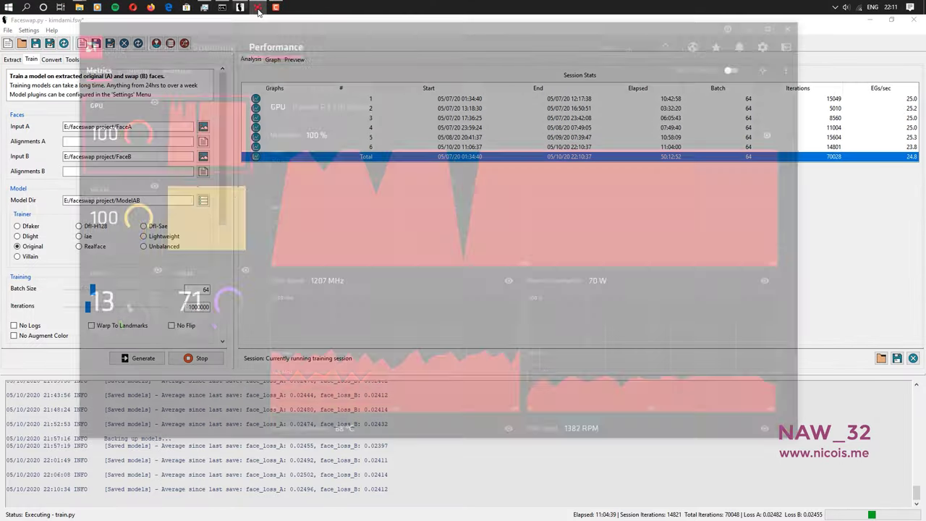
click(258, 12)
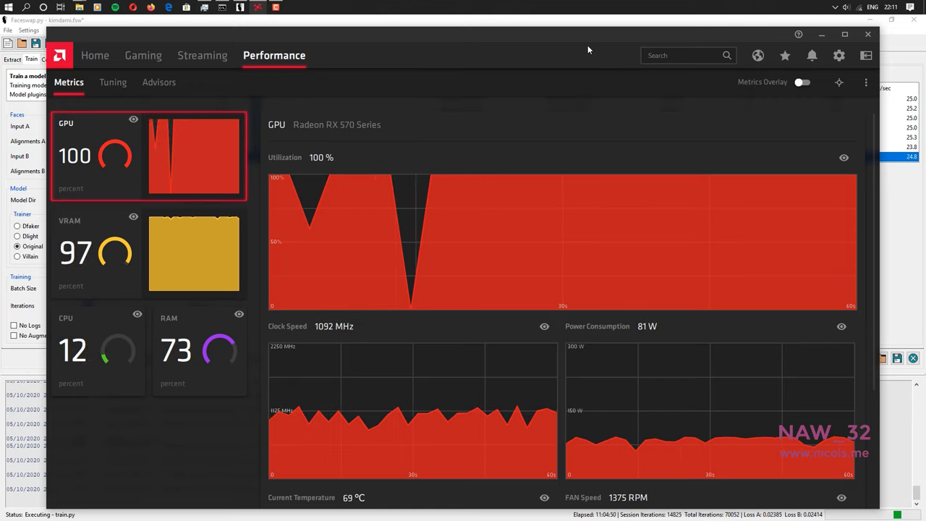
Check GPU 0 load in Task Manager's Performance view, then minimise Task Manager and Radeon Software.
click(204, 7)
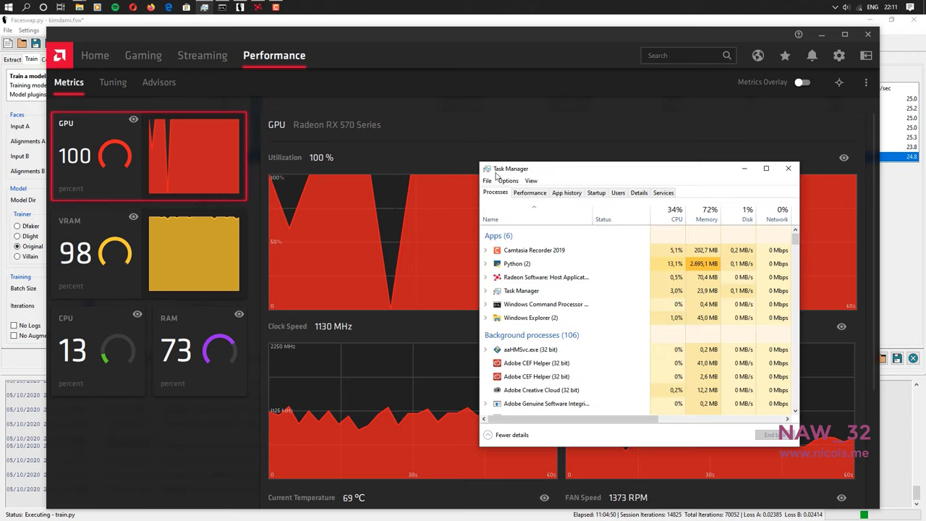
click(530, 192)
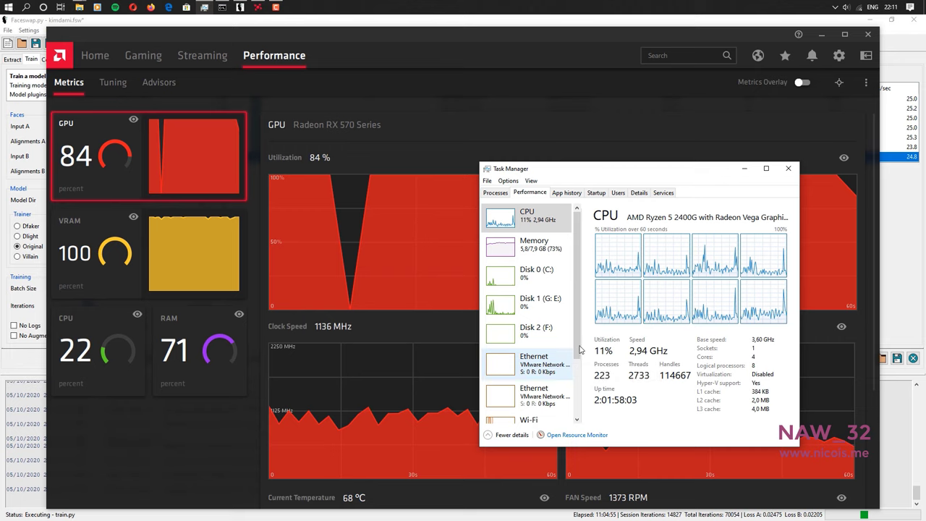
drag(579, 350, 579, 409)
click(531, 406)
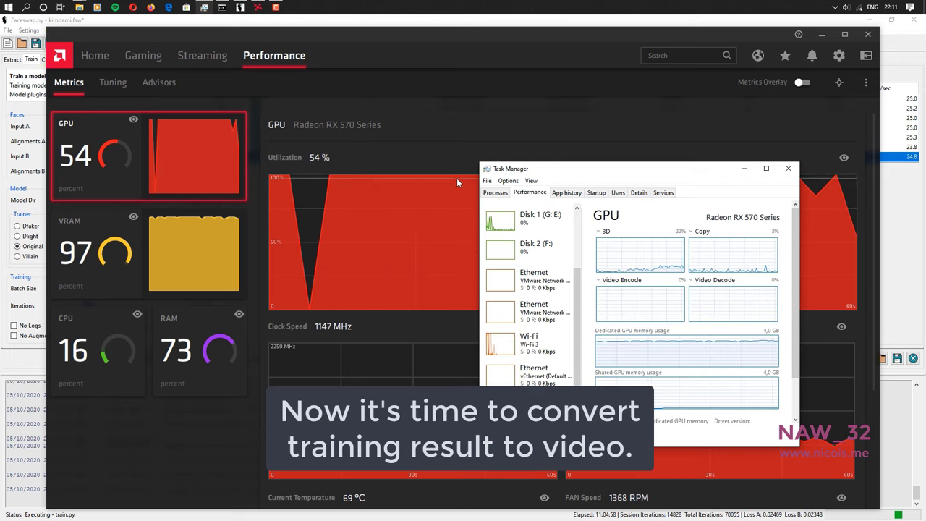
click(744, 167)
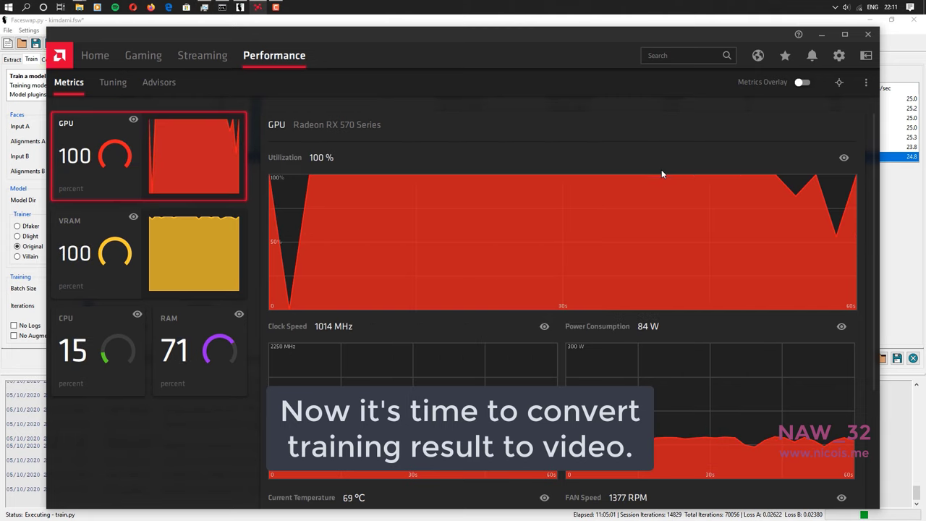
click(821, 34)
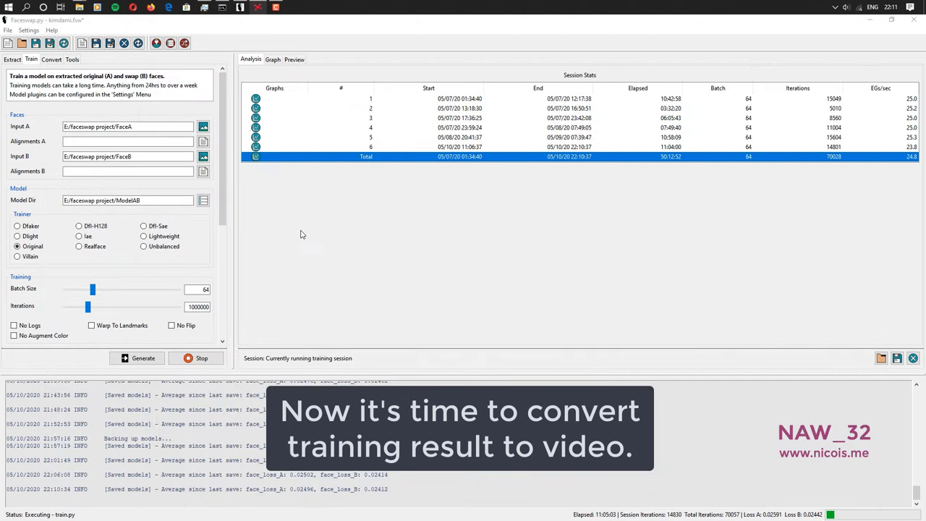
Inspect the face-swap previews, then stop training at 70063 iterations.
click(290, 60)
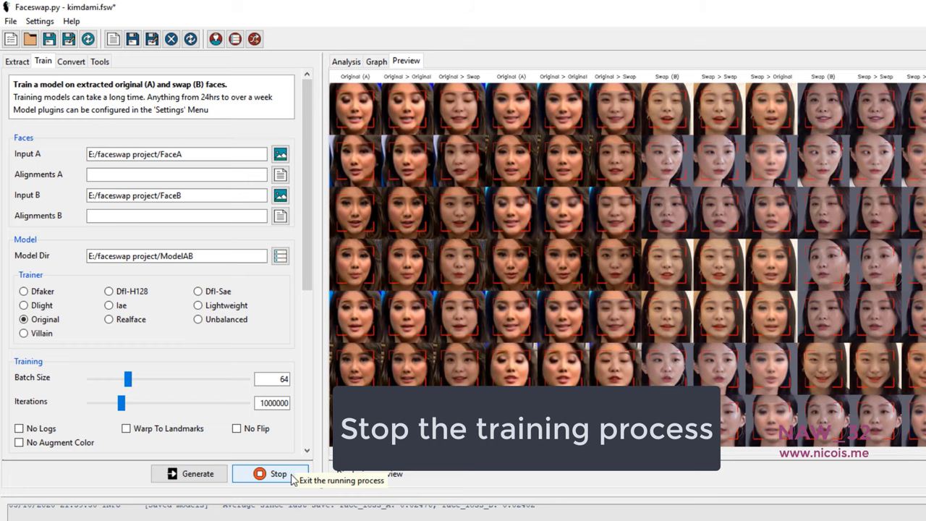
click(292, 475)
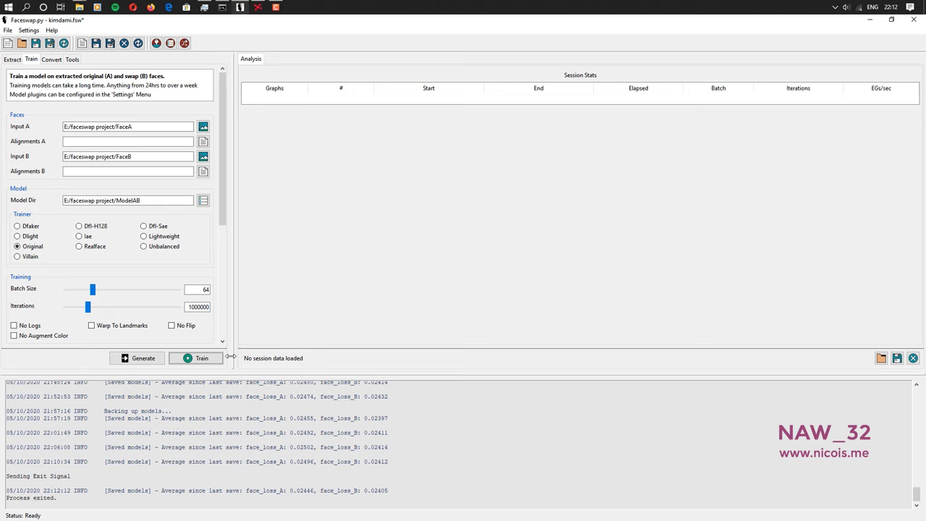
Save the kimdami project and bring up the Convert settings.
click(7, 30)
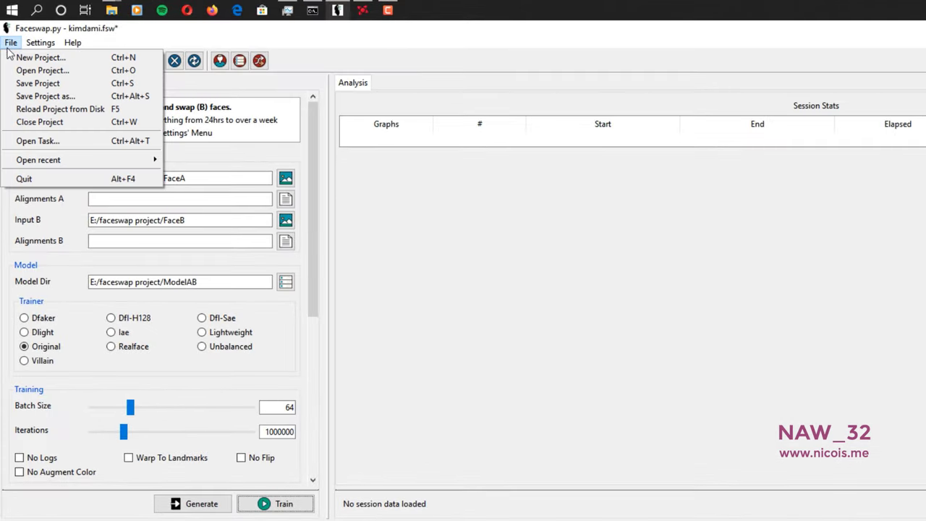
click(22, 85)
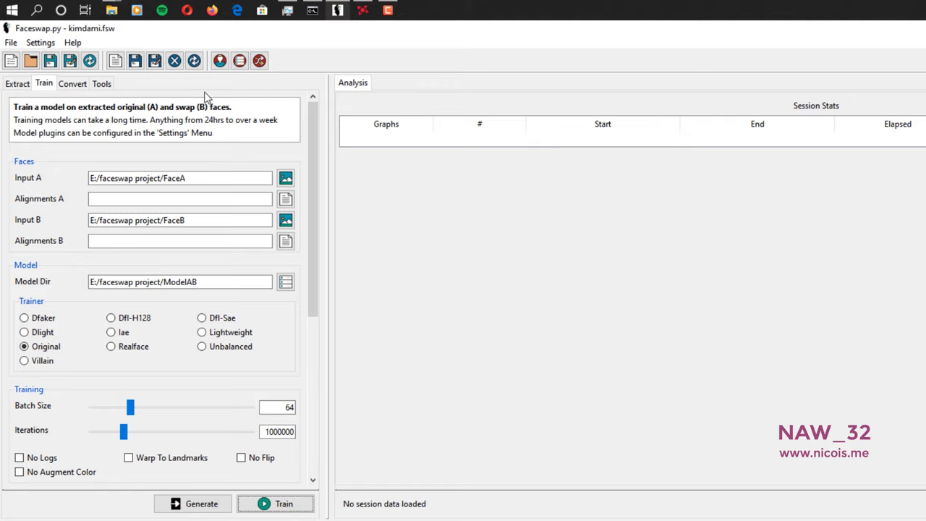
click(74, 84)
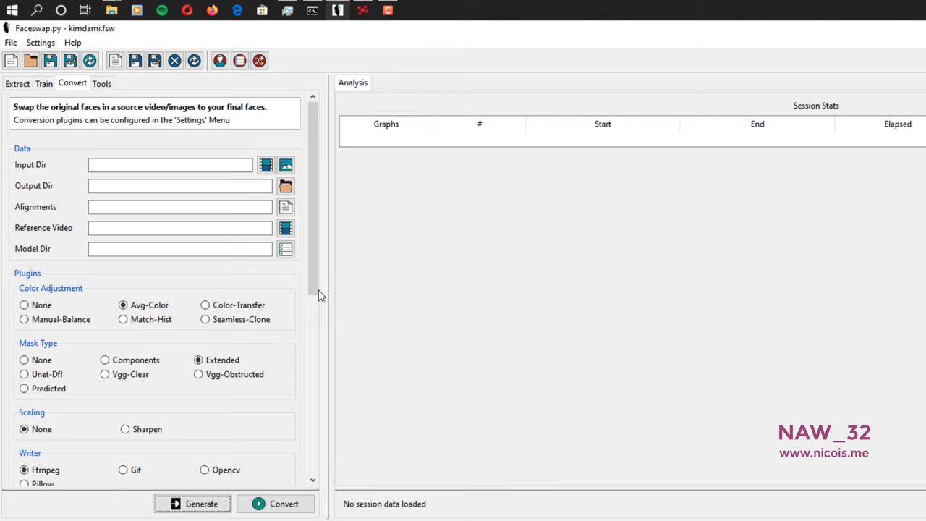
drag(314, 293, 329, 258)
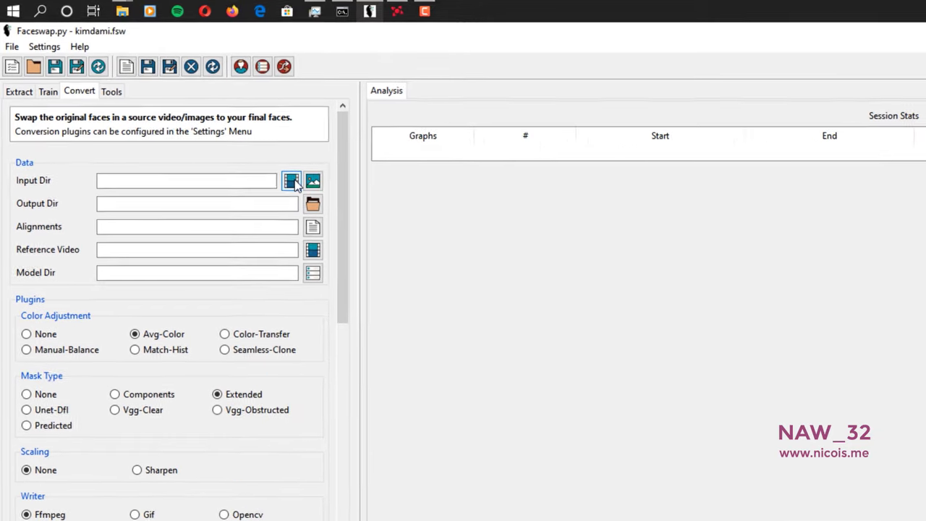
Set the conversion input to AVI MALIK.mp4 from the faceswap project folder.
click(299, 186)
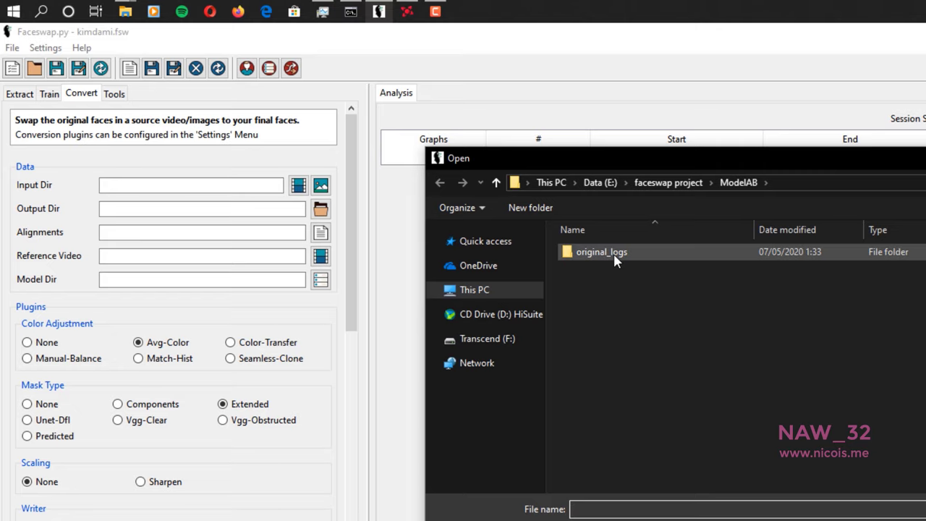
click(661, 183)
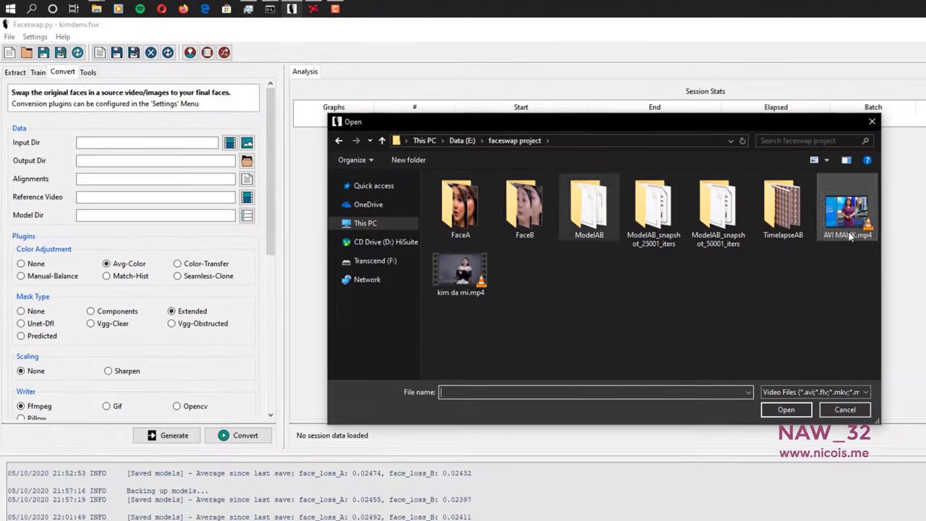
click(925, 305)
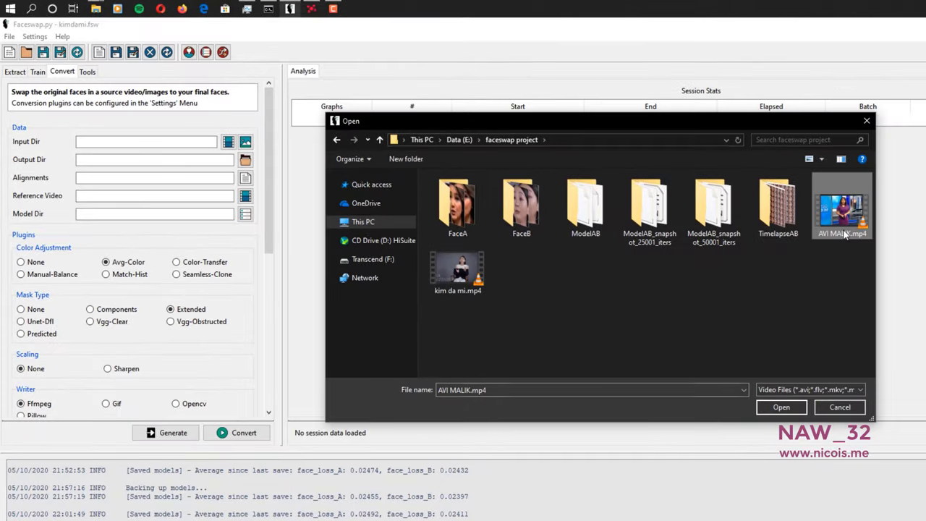
click(781, 407)
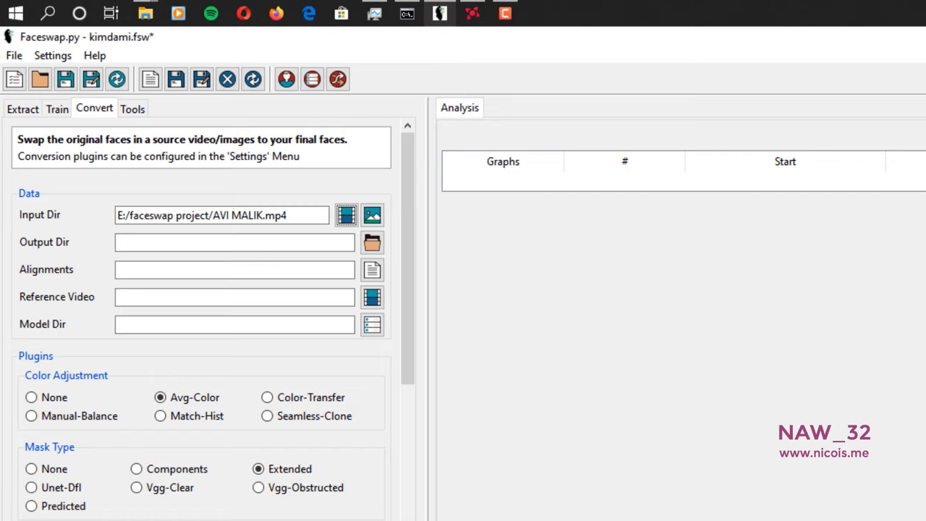
Set the output folder to faceswap project and the model folder to ModelAB.
click(380, 248)
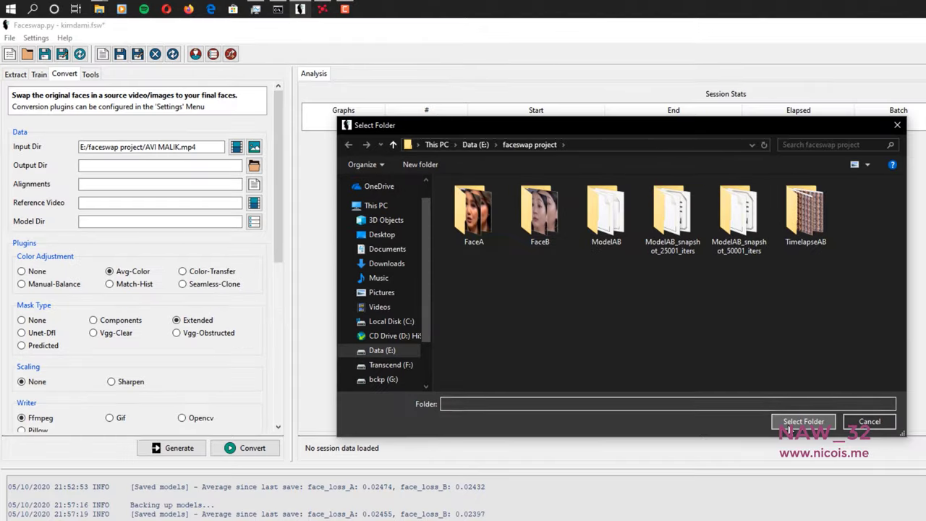
click(925, 507)
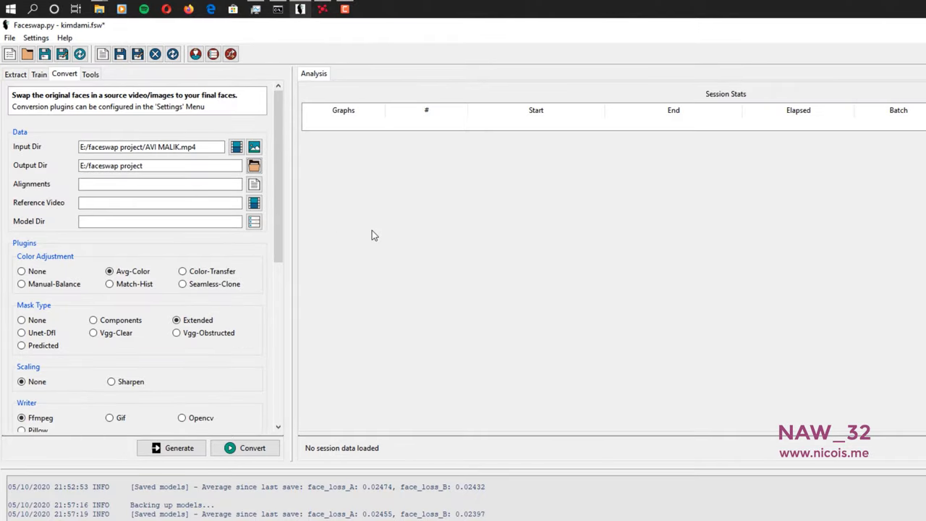
click(254, 222)
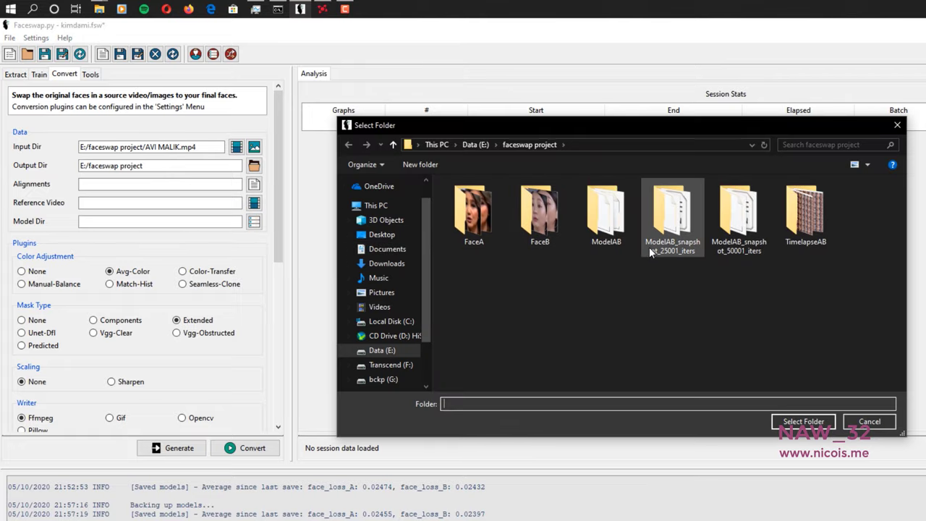
click(609, 236)
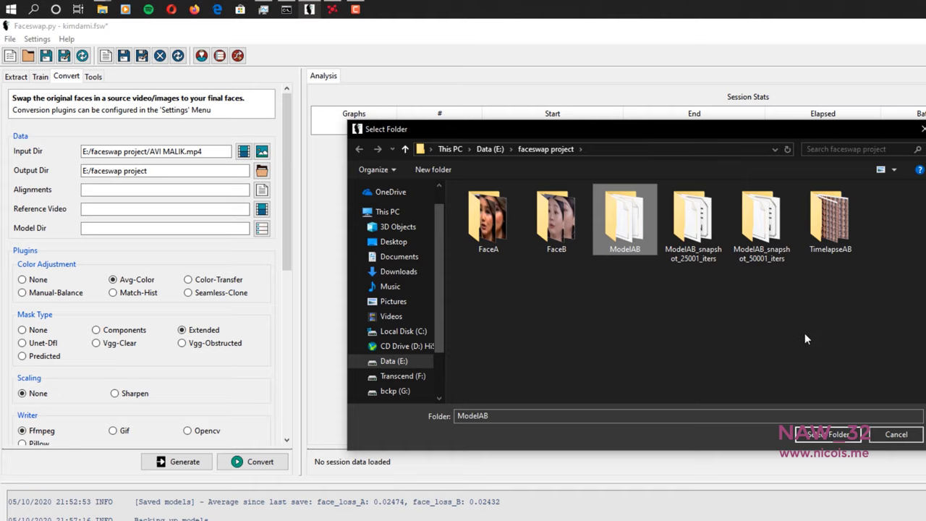
click(829, 435)
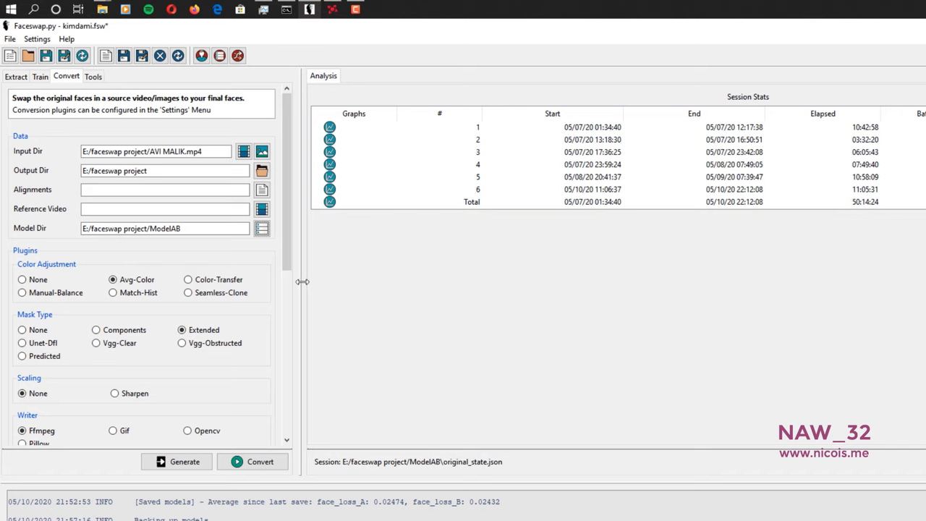
Use Match-Hist colour adjustment and convert the video into AVI MALIK_converted.mp4.
scroll(232, 270, down, 2)
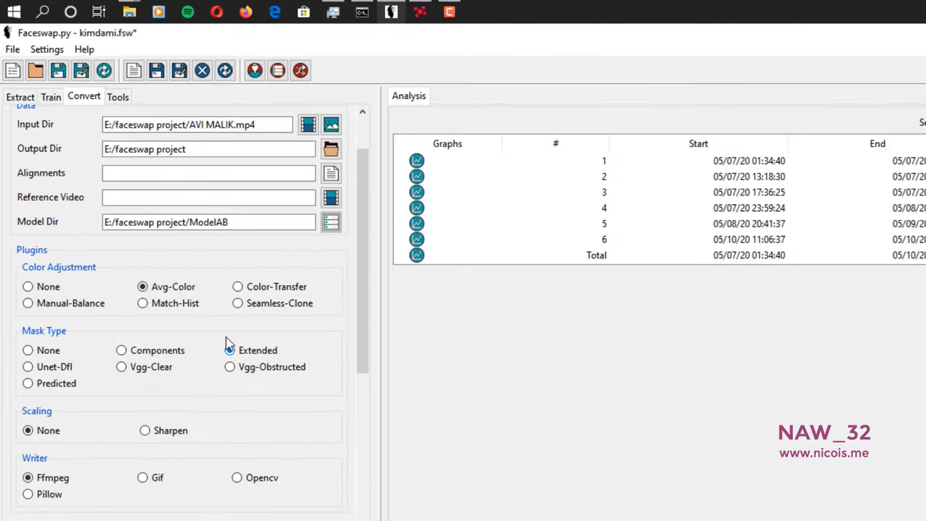
click(179, 310)
drag(360, 367, 363, 443)
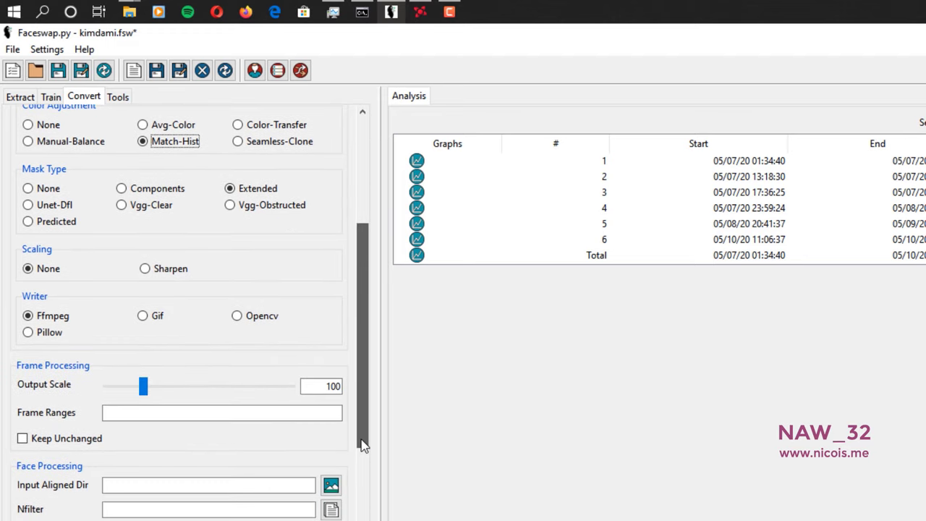
mouse_move(55, 318)
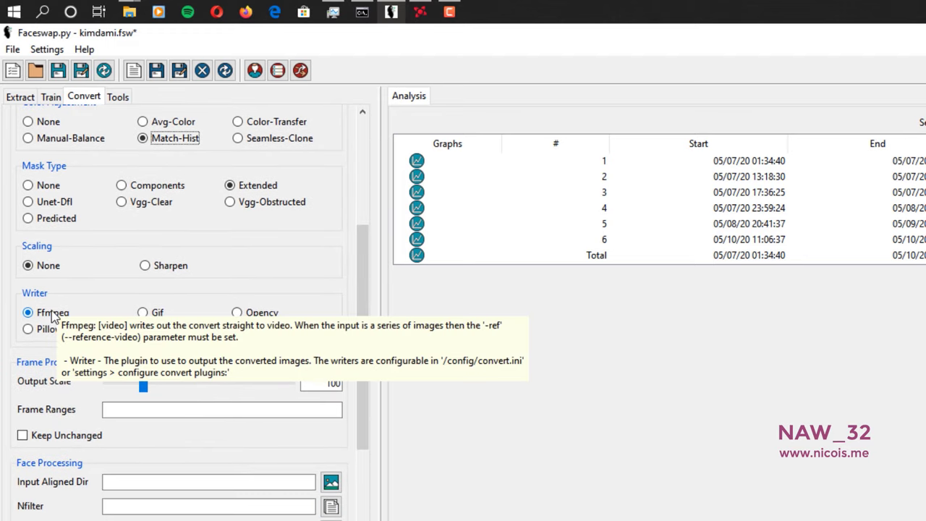
drag(360, 362, 344, 233)
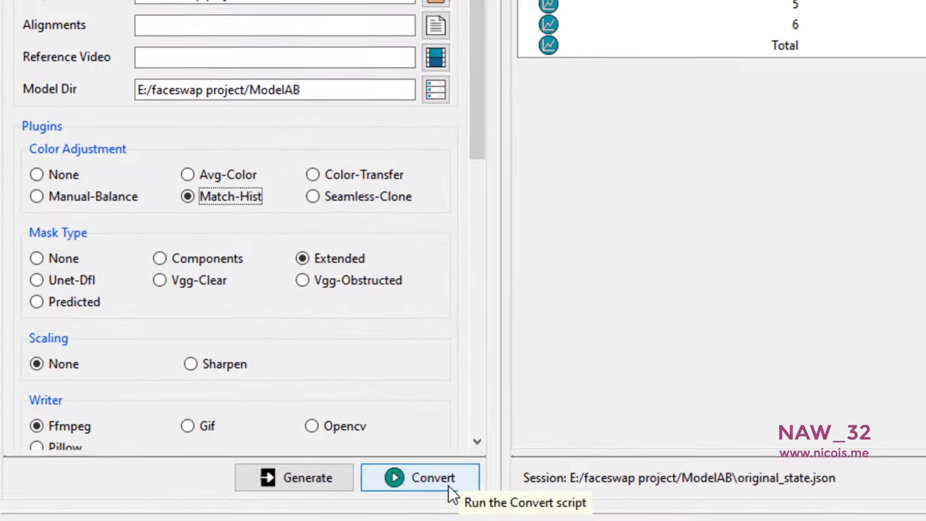
click(349, 496)
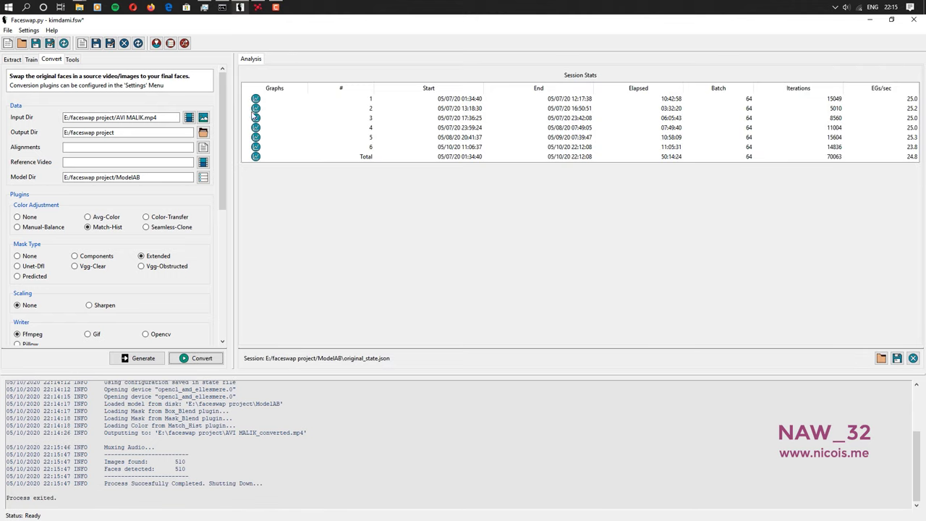
mouse_move(77, 7)
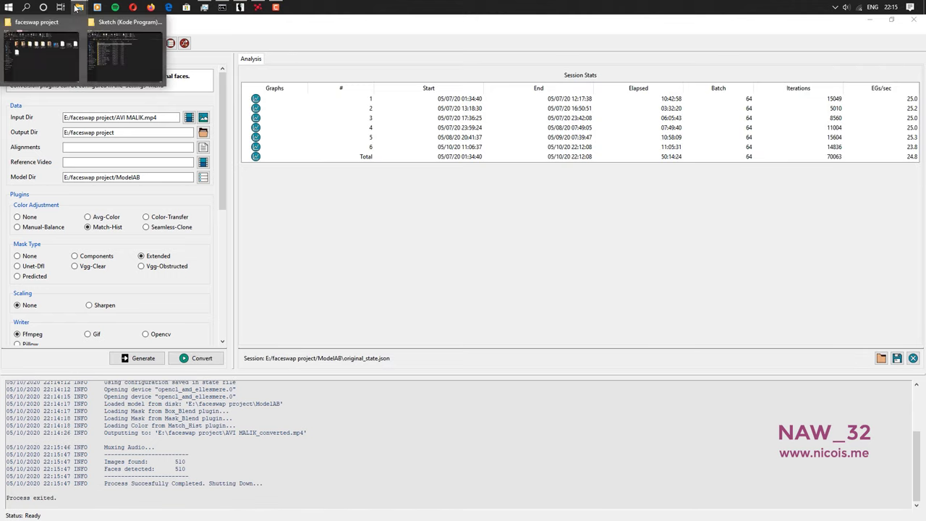
click(40, 47)
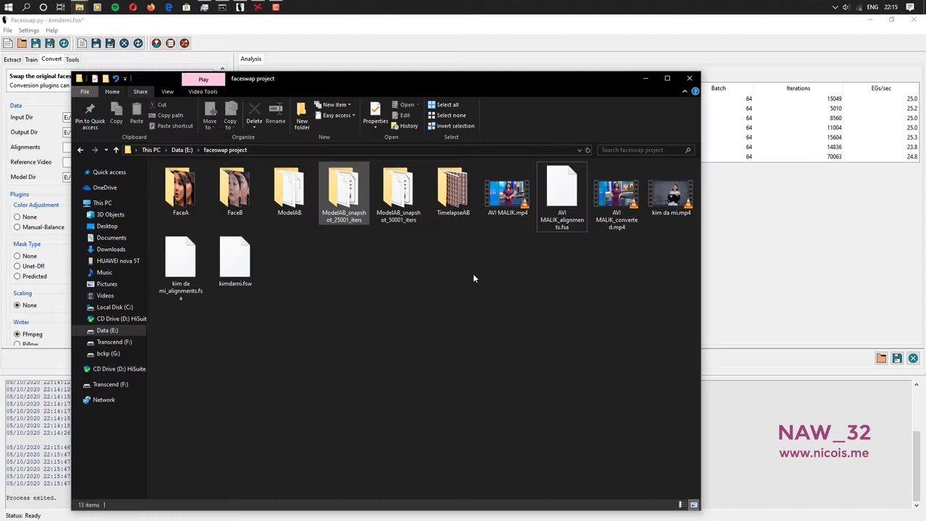
click(620, 208)
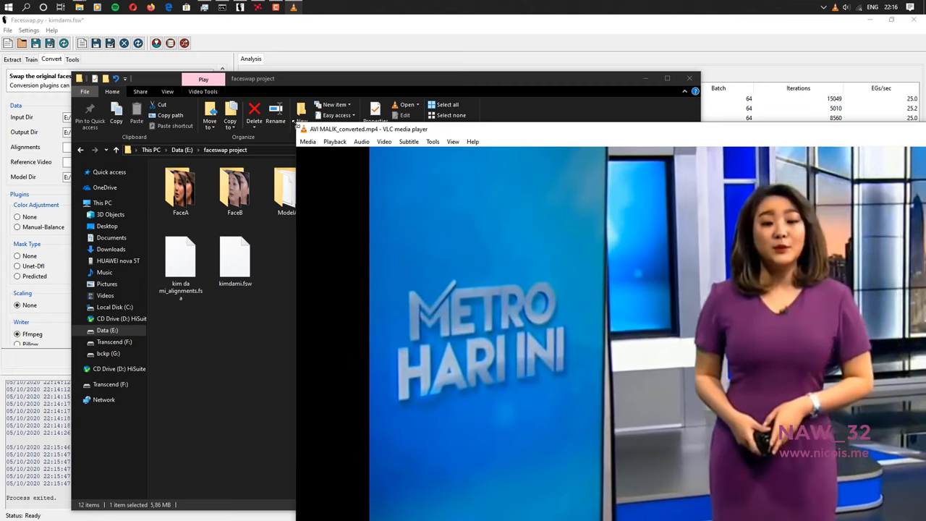
Watch the full 20-second converted clip in VLC, then close the player.
drag(295, 124, 197, 127)
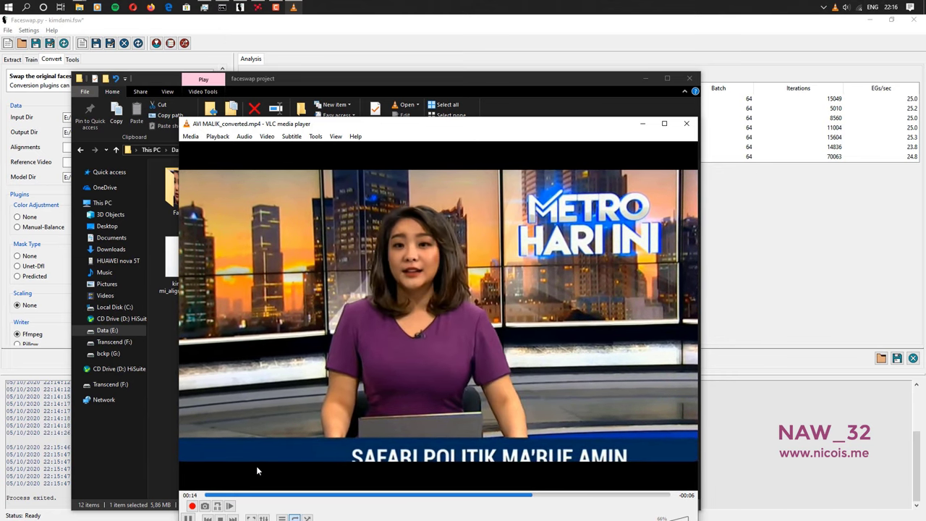
click(687, 124)
right_click(688, 128)
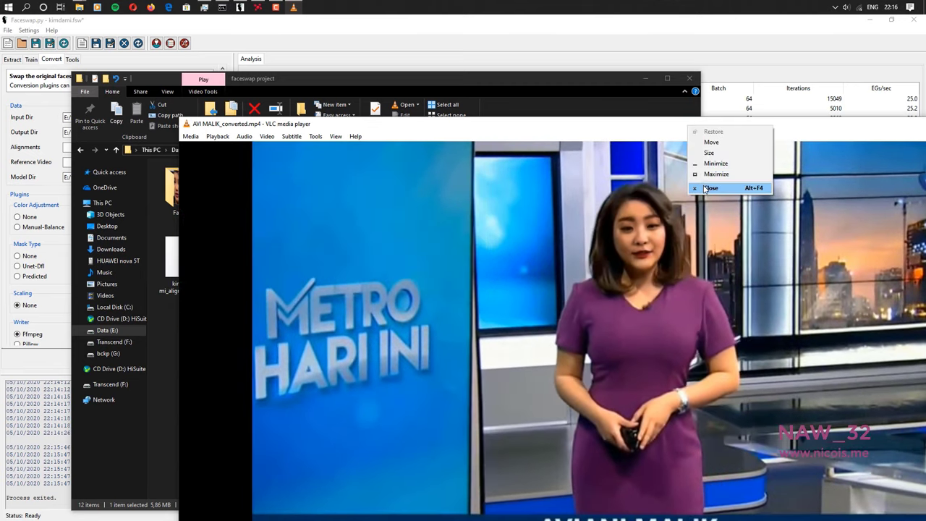
click(732, 188)
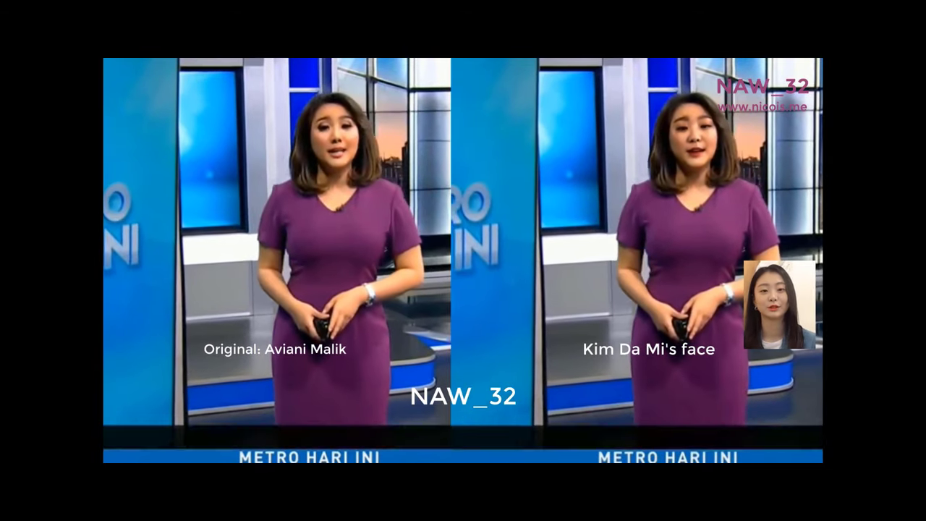